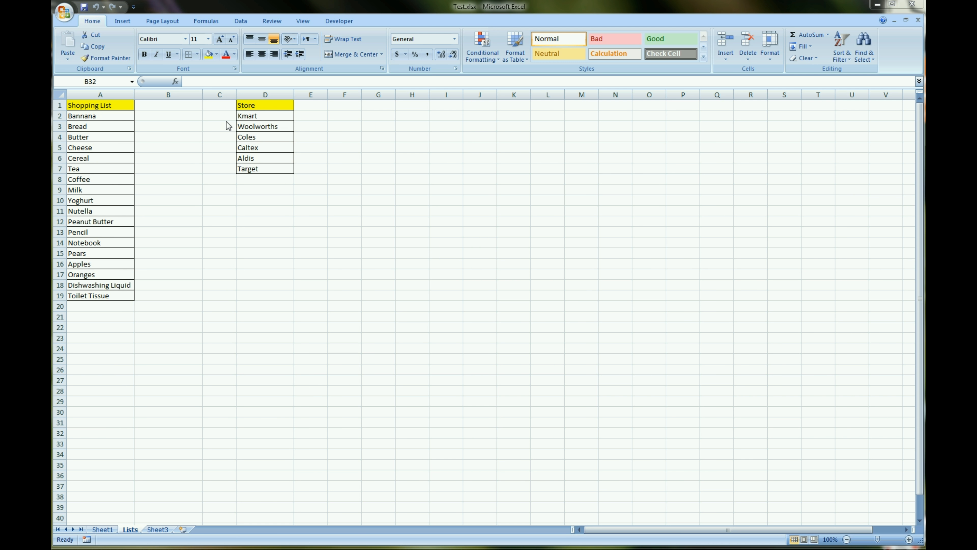
Change the header of the store list in cell D1 to Stores
click(262, 107)
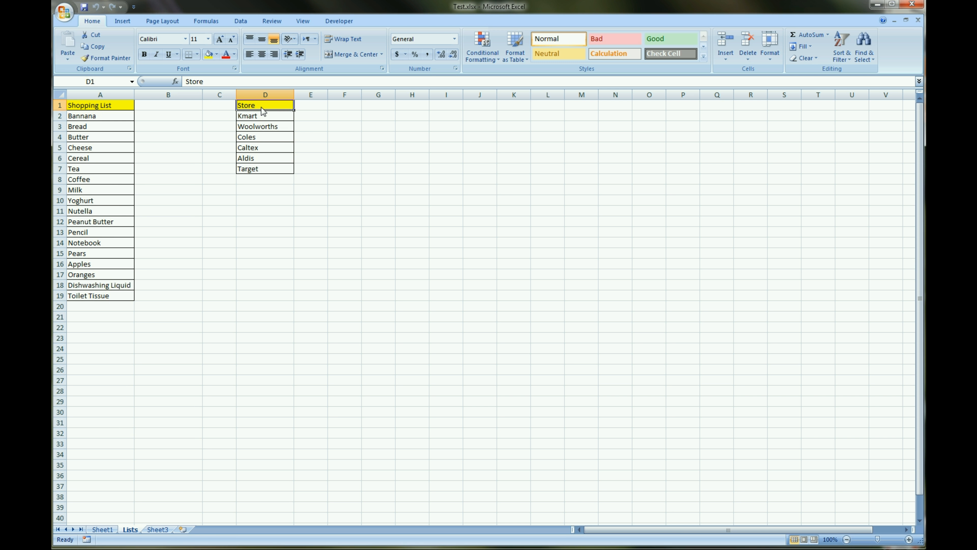
click(220, 82)
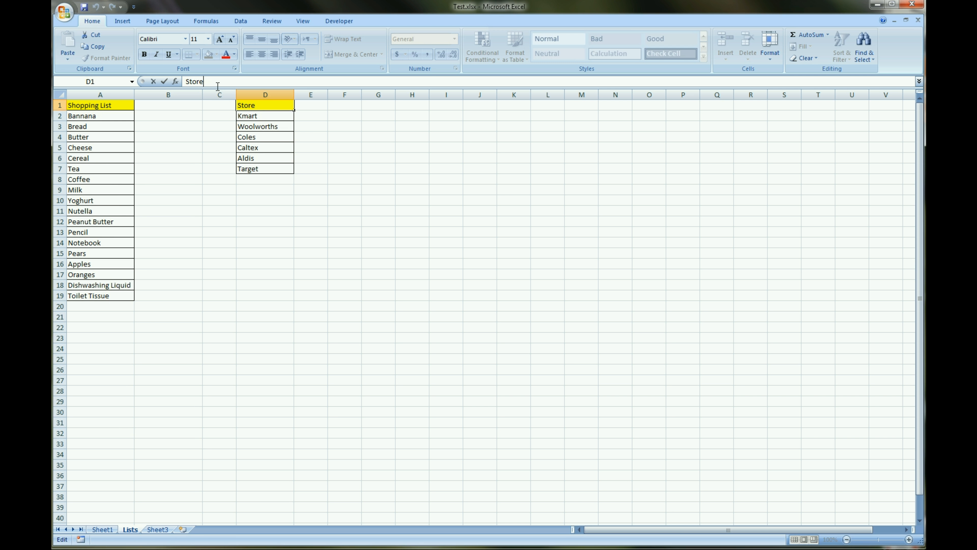
text(s)
click(213, 263)
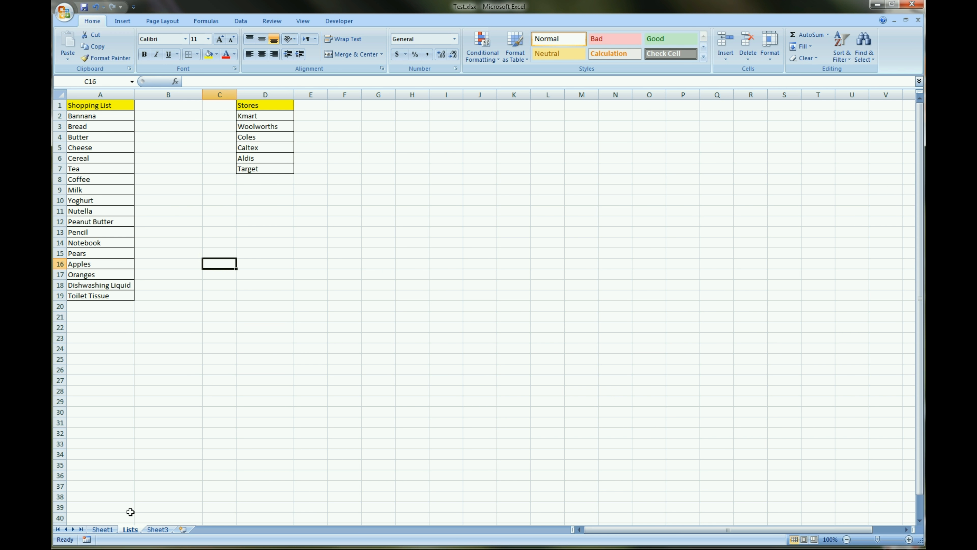
Look at Sheet3, and on Sheet1 view the drop-down choices in the first empty Shopping List cell, C7
click(157, 530)
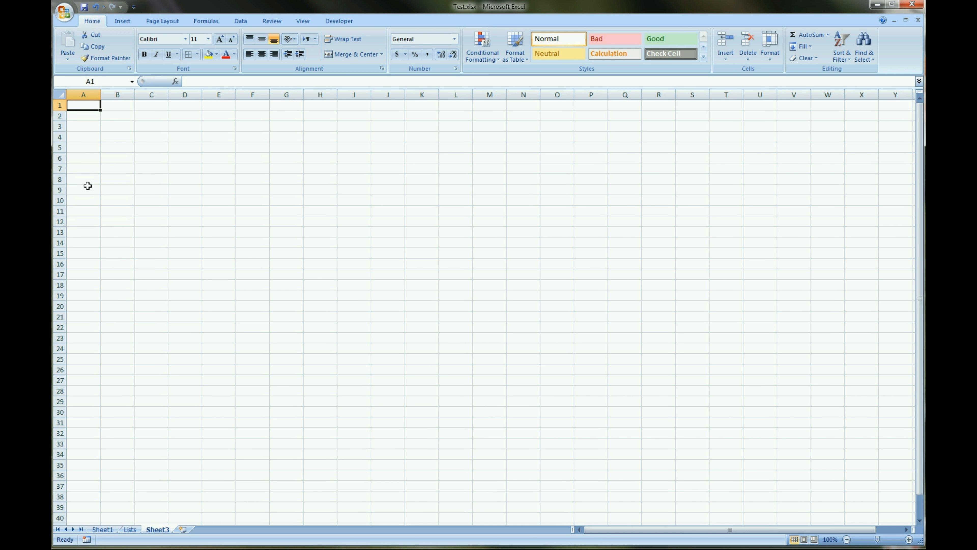
click(105, 531)
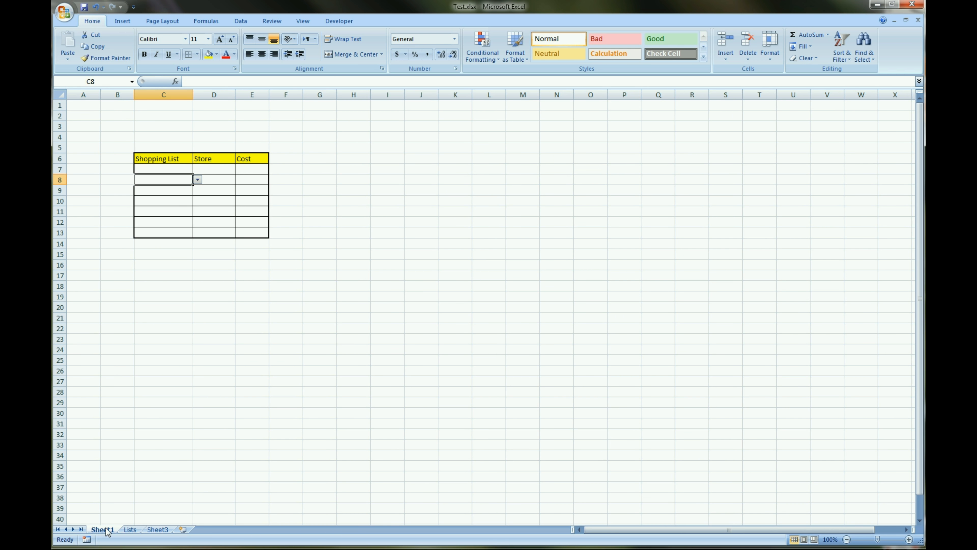
click(176, 170)
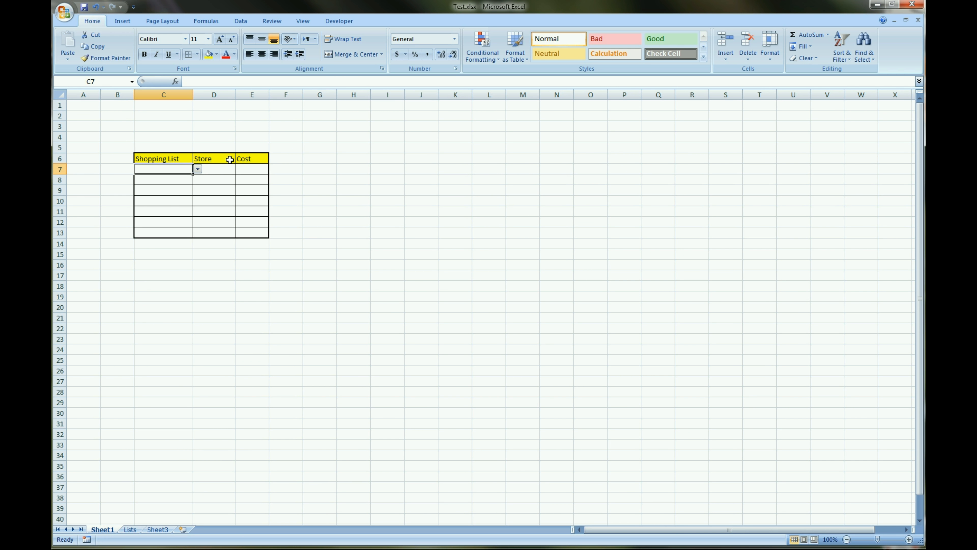
click(198, 169)
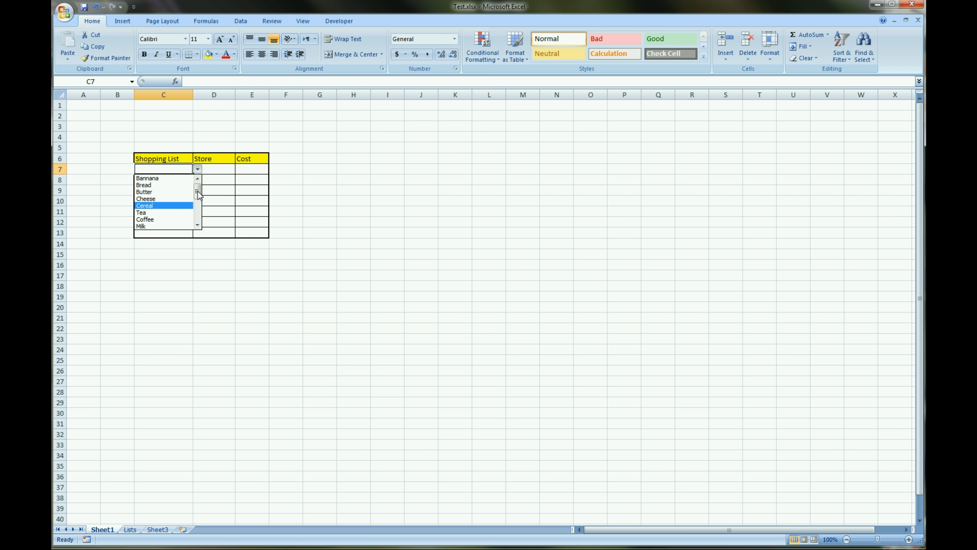
mouse_move(198, 195)
mouse_down()
mouse_move(198, 225)
mouse_move(203, 186)
mouse_up()
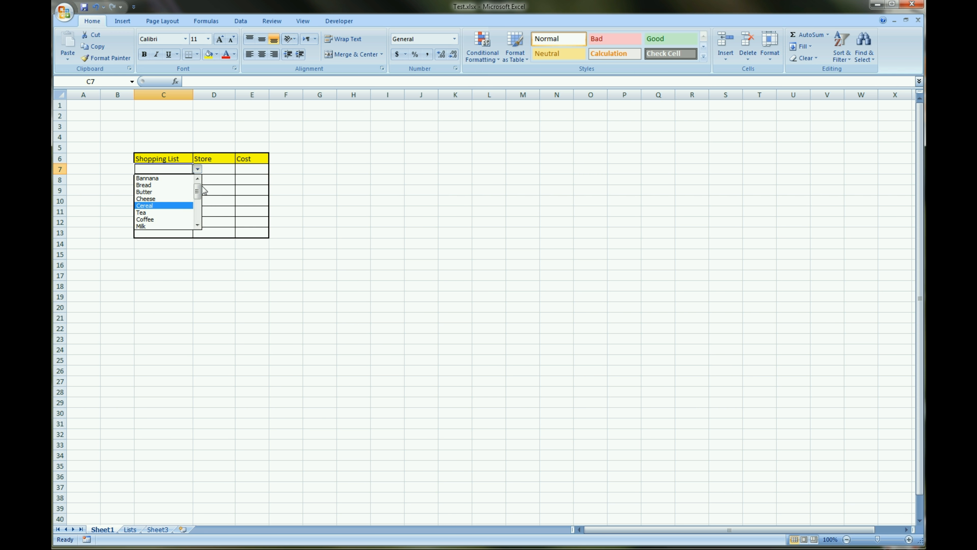
click(141, 438)
On the Lists sheet, delete the defined names ShoppingList and Stores from the workbook
click(134, 532)
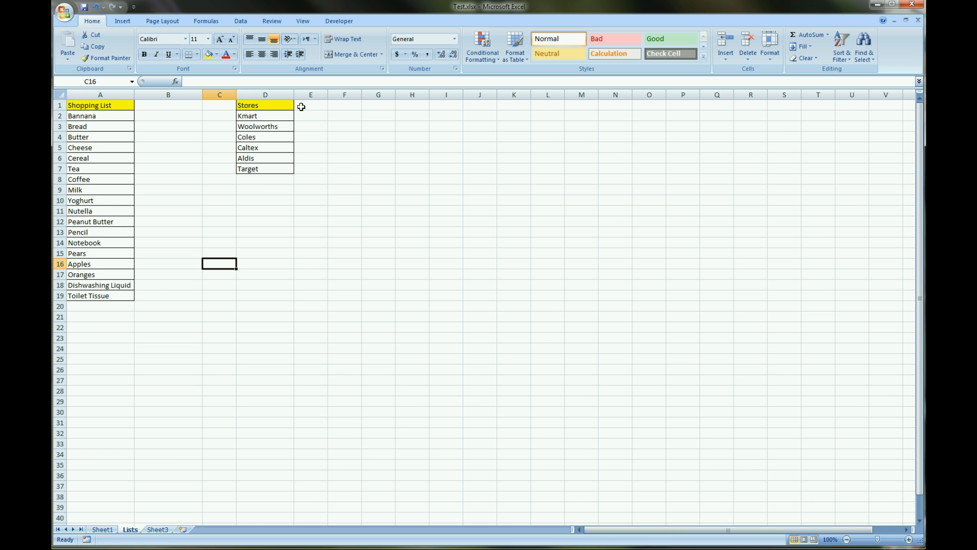
click(203, 22)
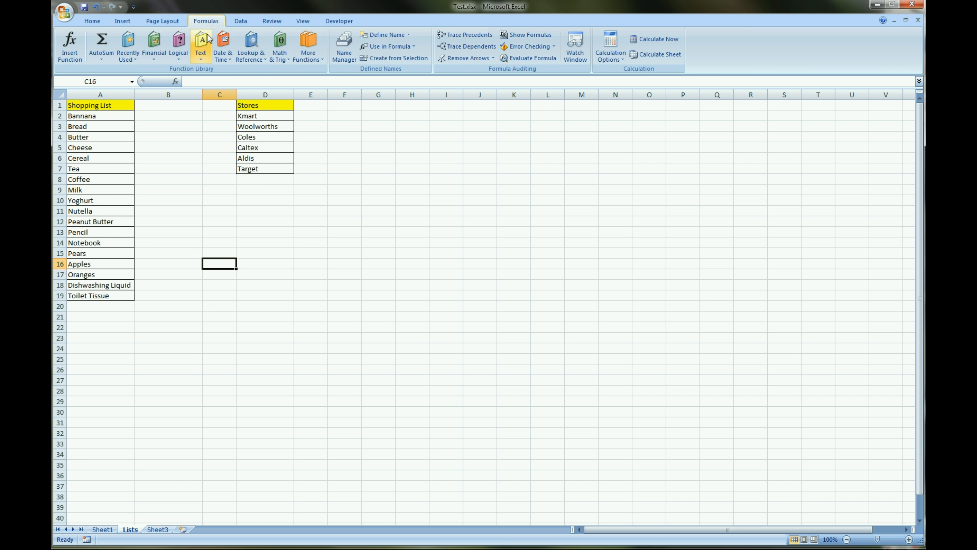
click(347, 58)
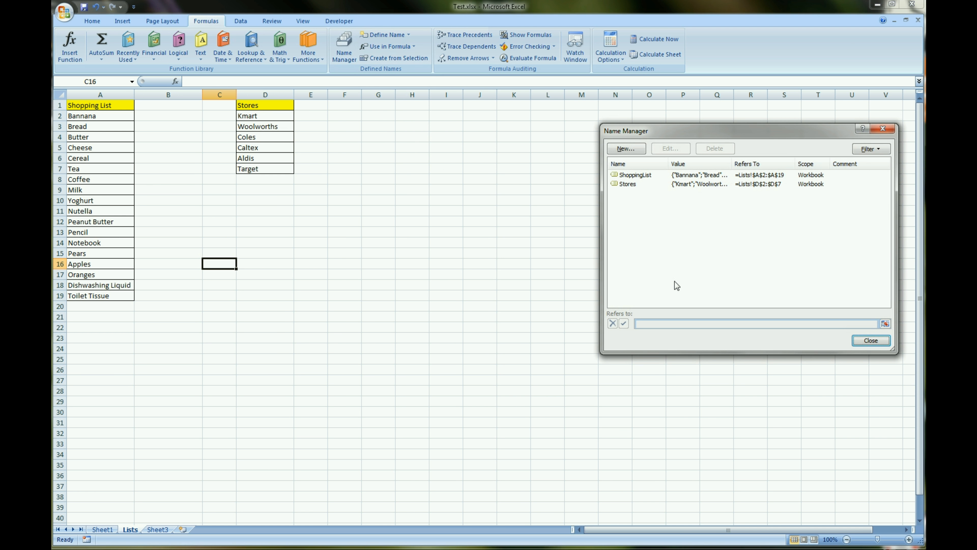
click(653, 175)
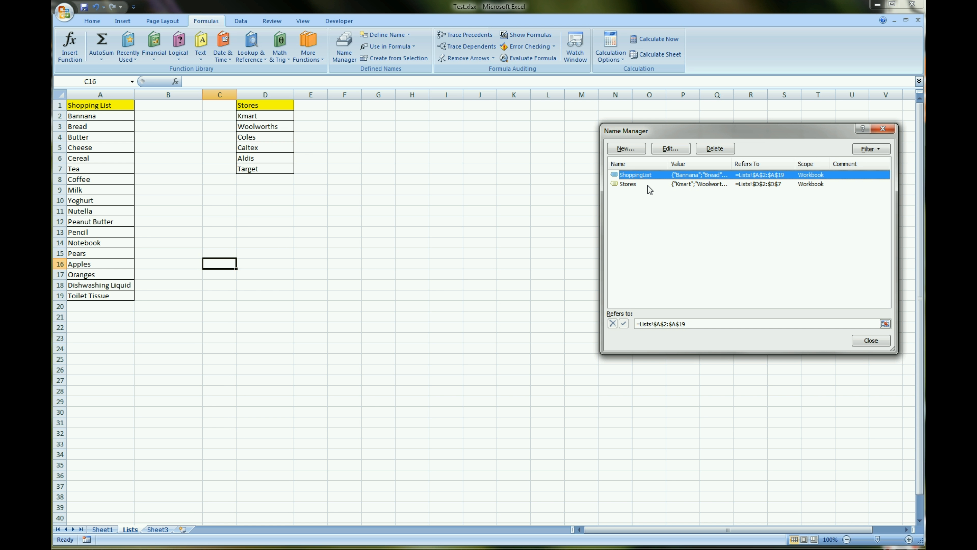
click(716, 150)
click(448, 302)
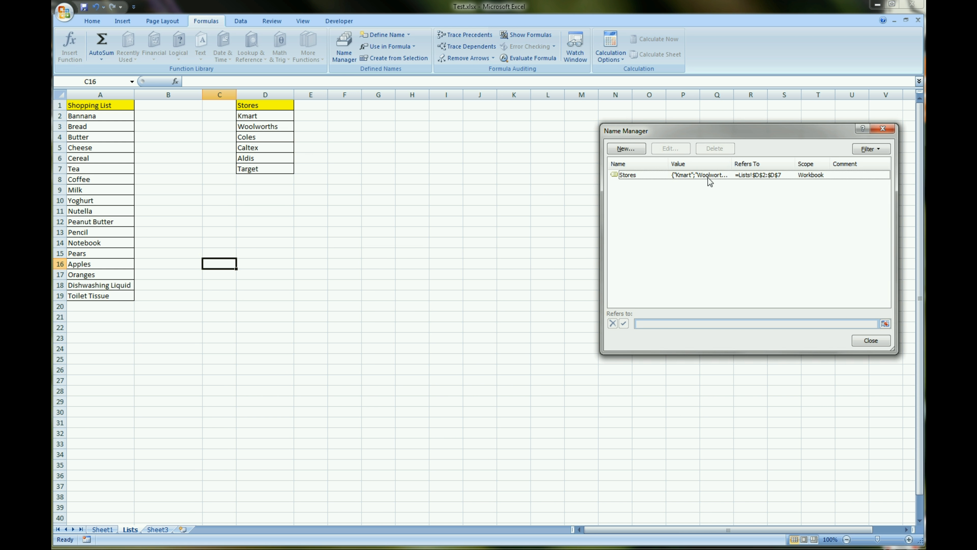
click(708, 176)
click(715, 148)
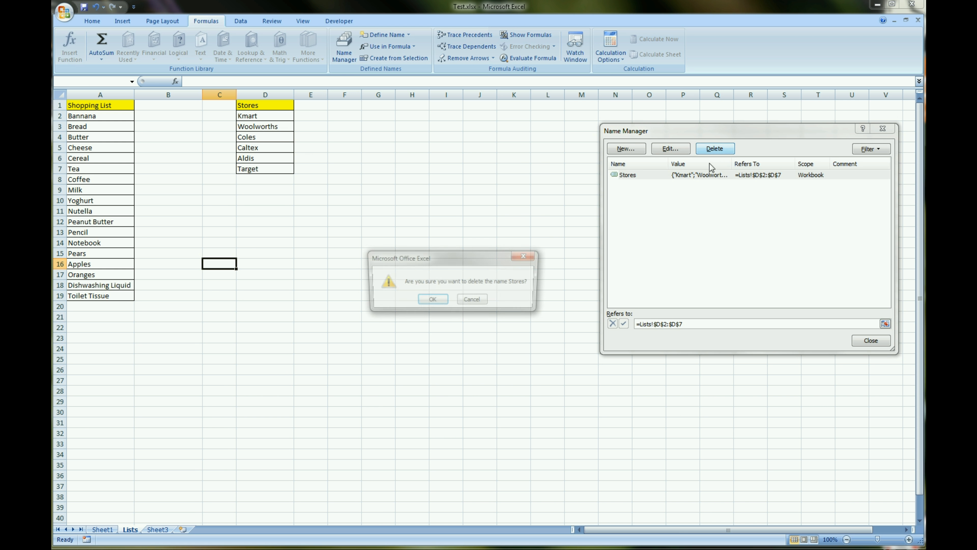
click(431, 301)
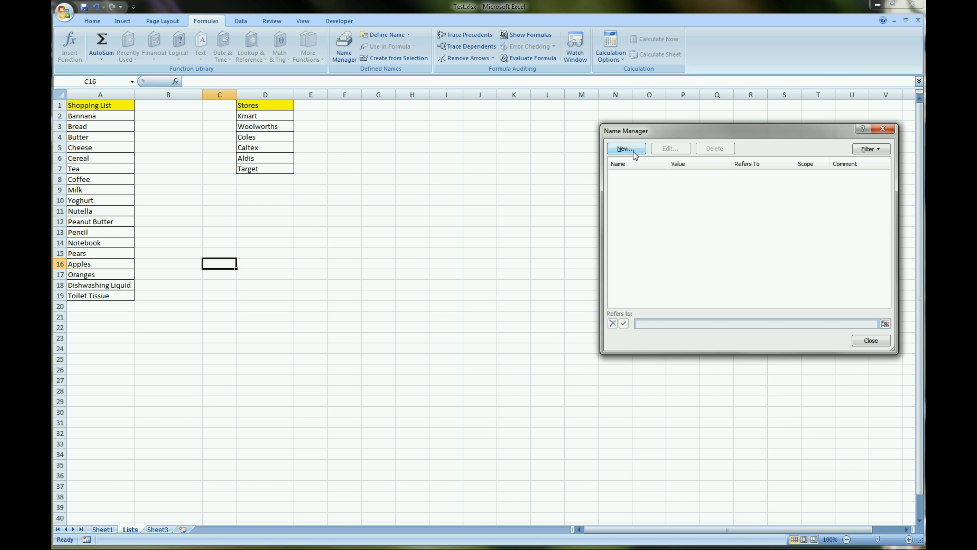
Define a workbook-scoped name Shopping_List that refers to the items in =Lists!$A$2:$A$19
click(626, 149)
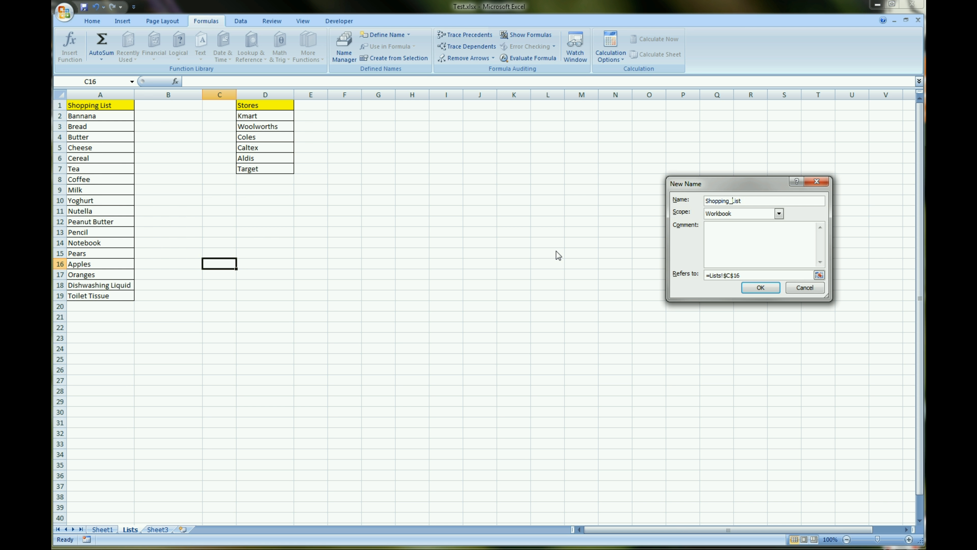
click(775, 272)
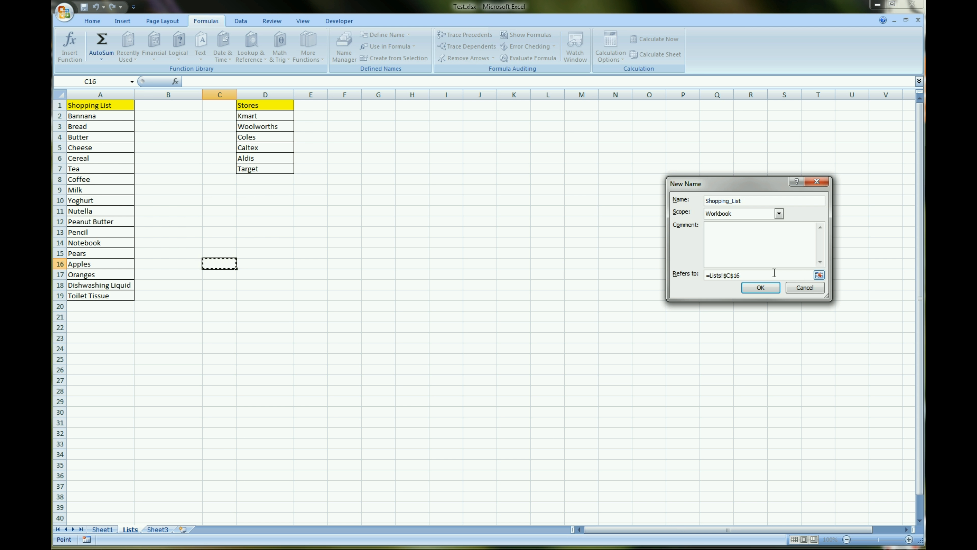
drag(736, 272, 705, 274)
key(BackSpace)
click(820, 275)
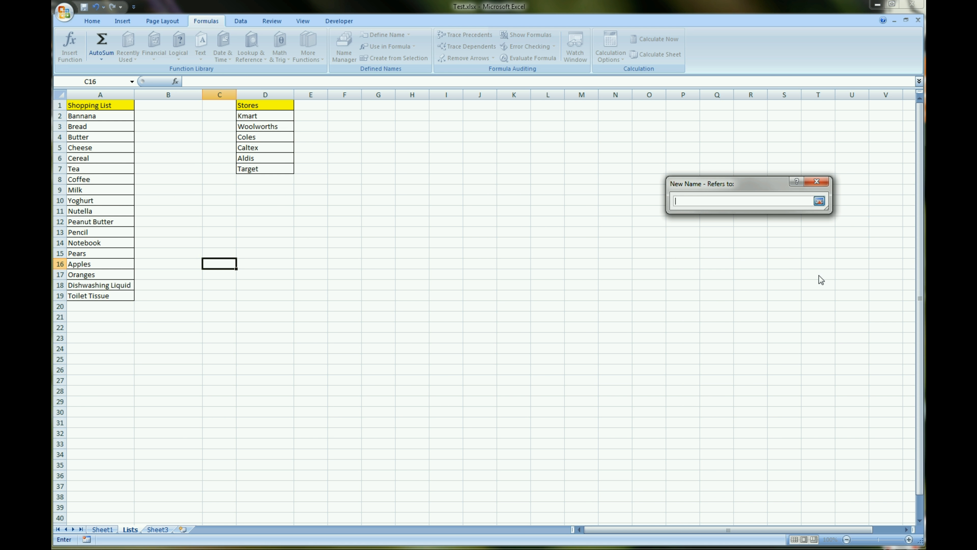
drag(109, 115, 116, 296)
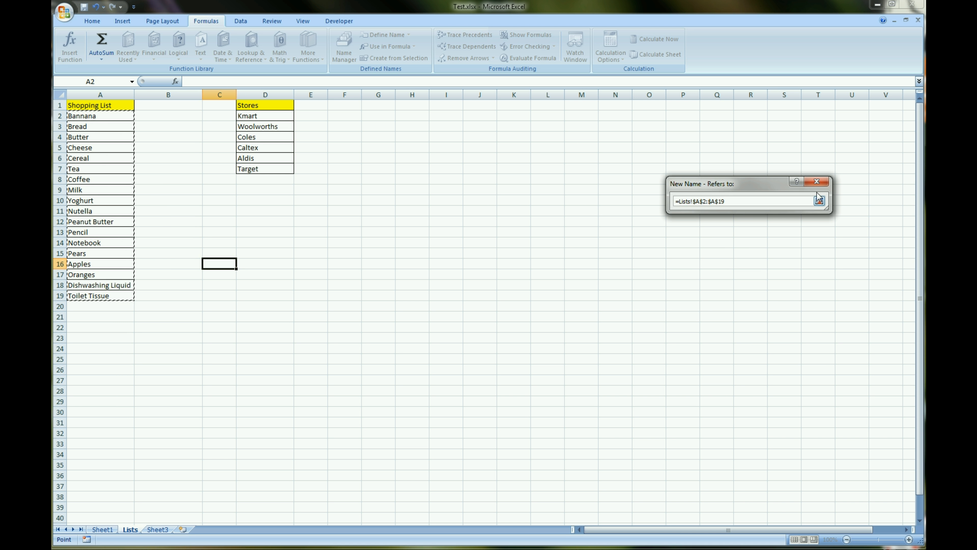
key(Return)
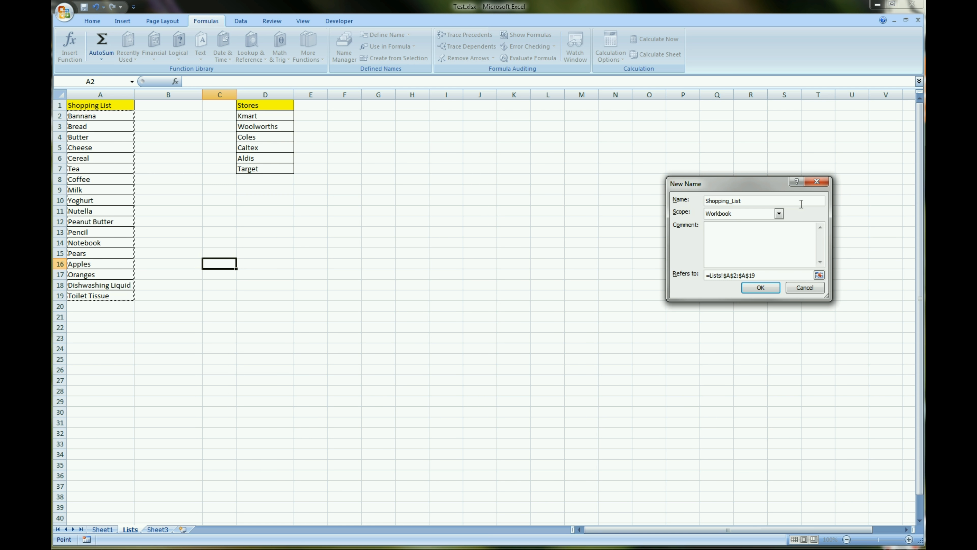
click(756, 290)
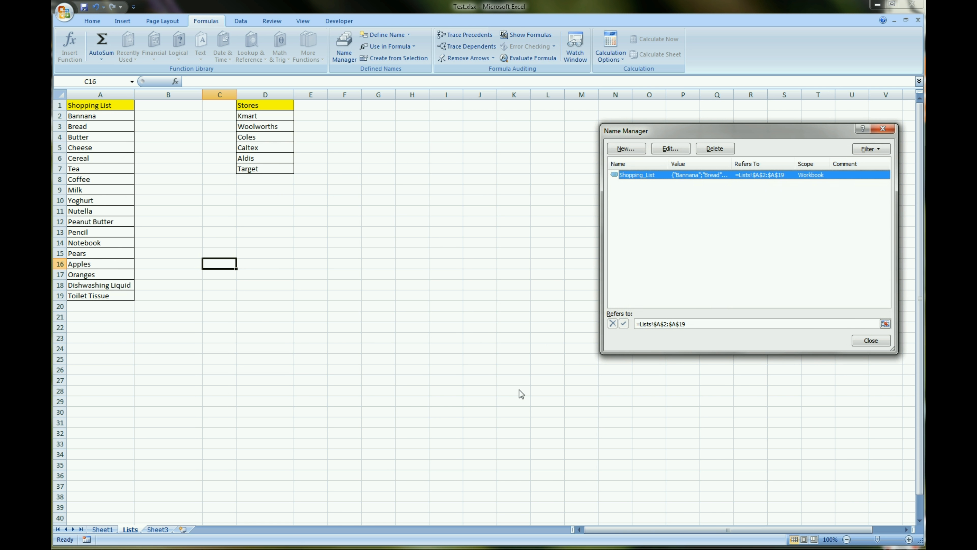
Review the definition of the name Shopping_List and close it without making changes
click(658, 149)
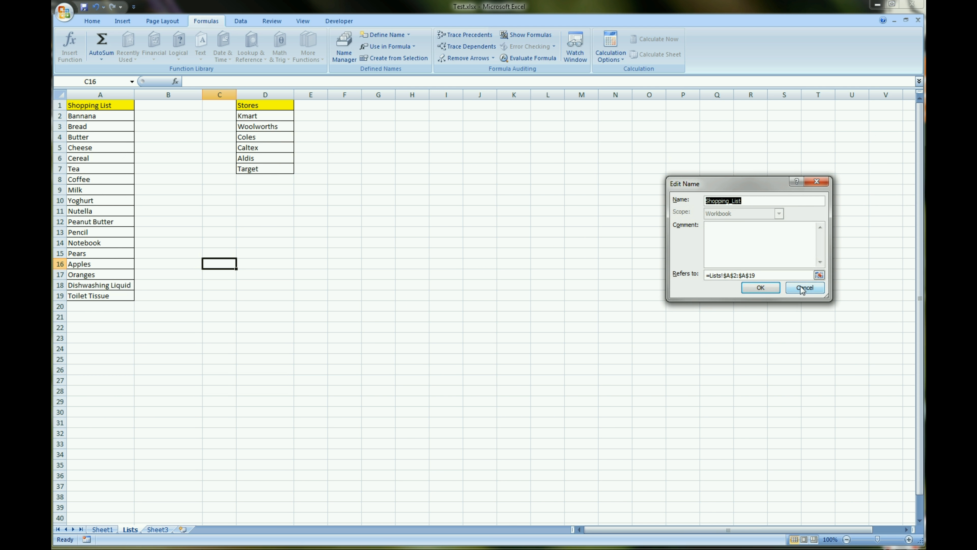
click(761, 288)
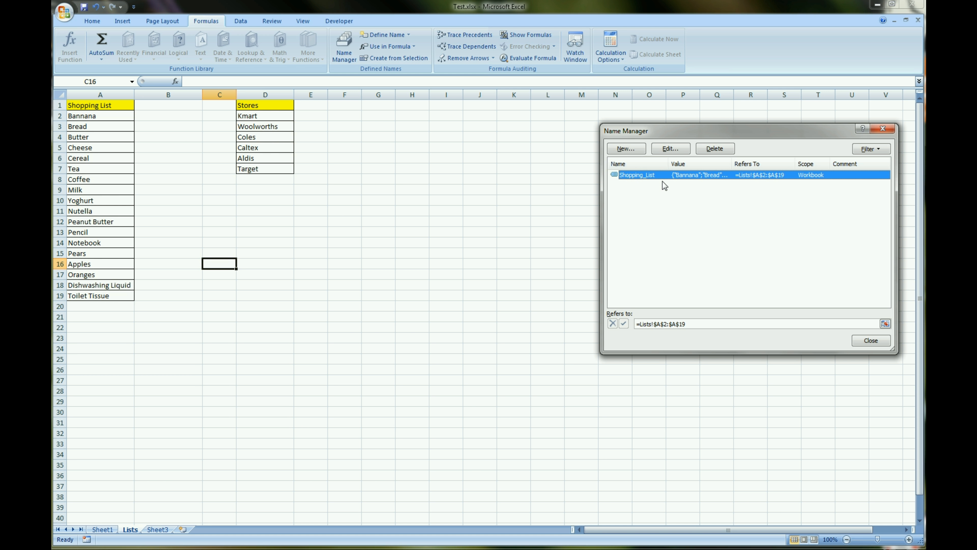
click(674, 150)
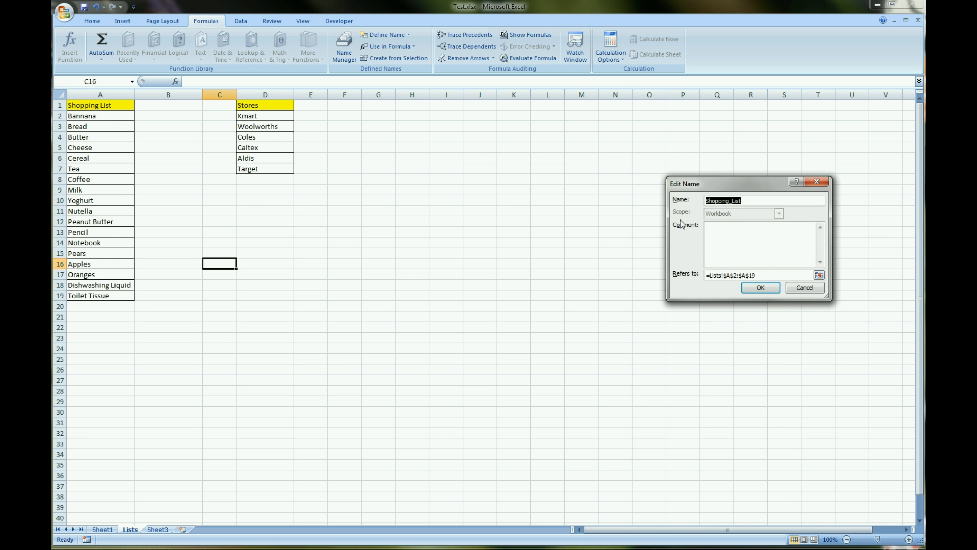
click(757, 235)
click(761, 289)
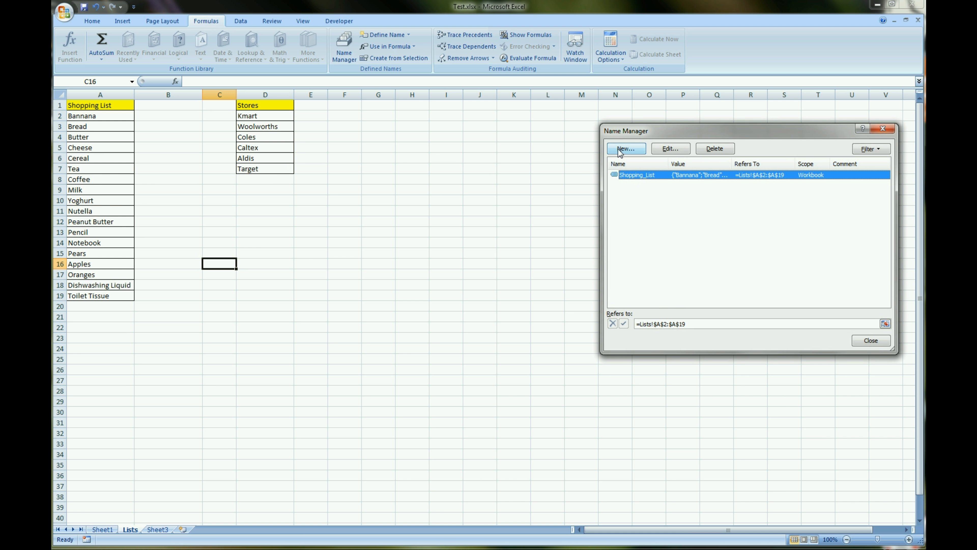
Define a workbook-scoped name Stores that refers to =Lists!$D$2:$D$7, and close the Name Manager
click(626, 149)
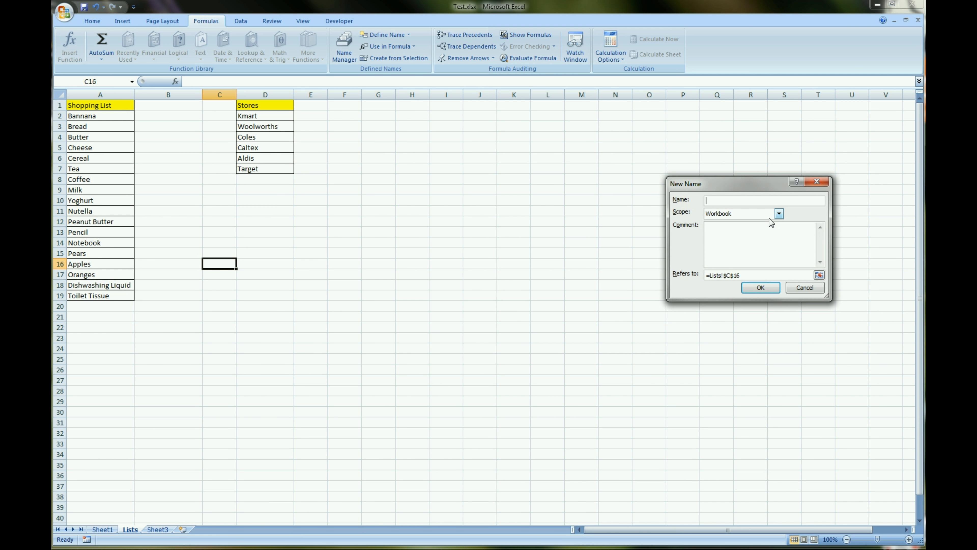
text(Stores)
drag(758, 275, 710, 275)
key(Delete)
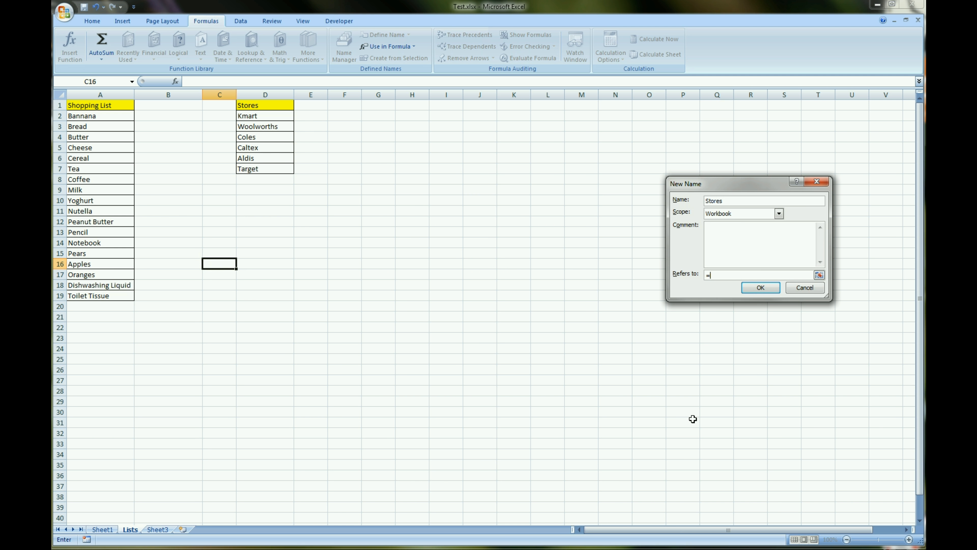
click(820, 275)
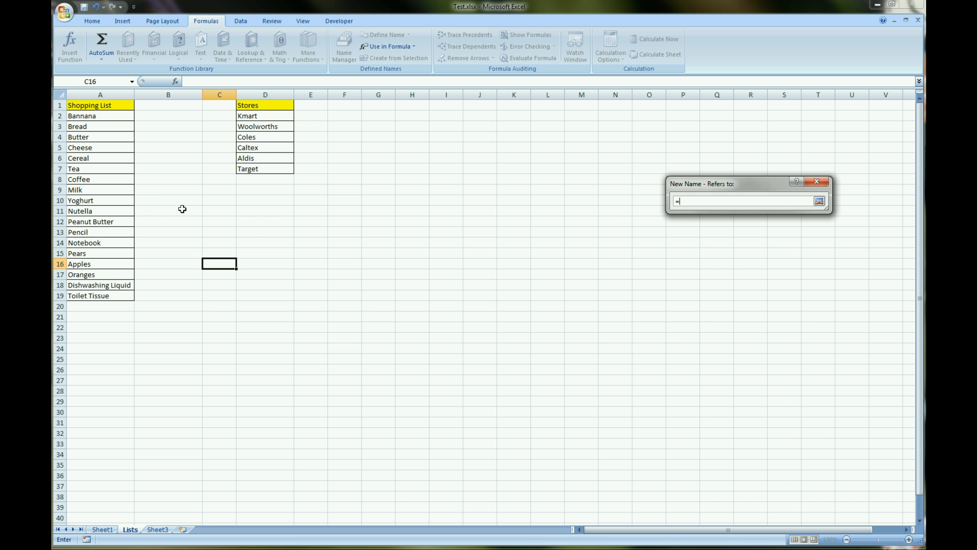
drag(246, 116, 256, 170)
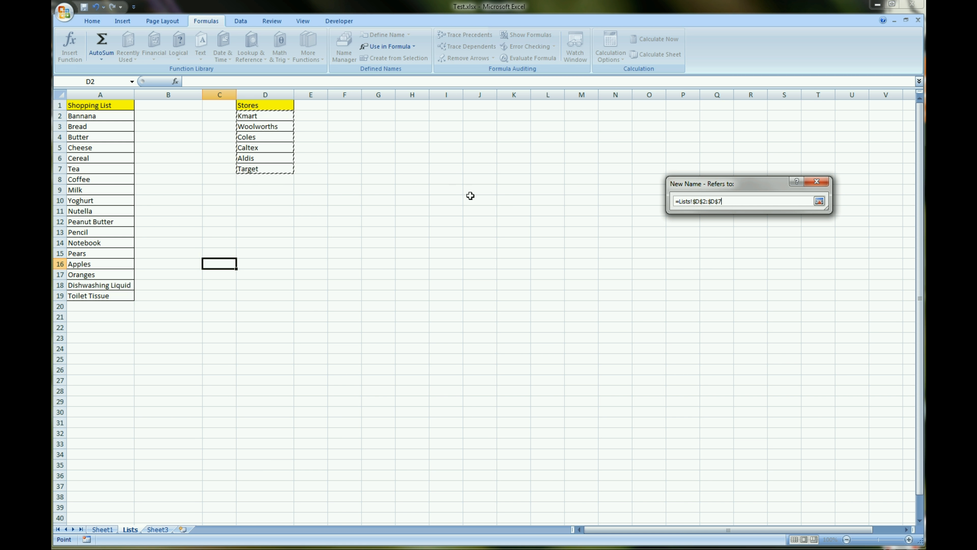
key(Return)
click(761, 287)
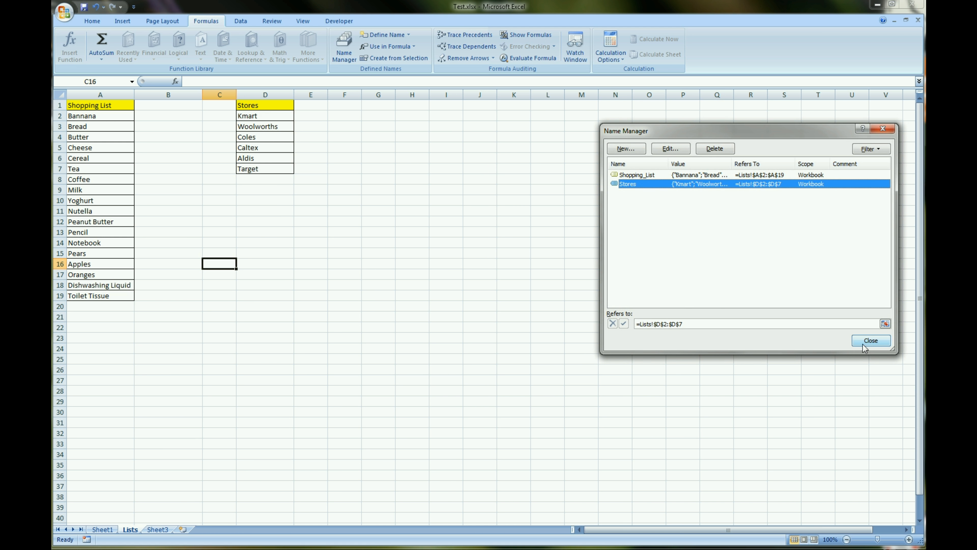
click(871, 340)
Protect the Lists worksheet against editing
click(418, 410)
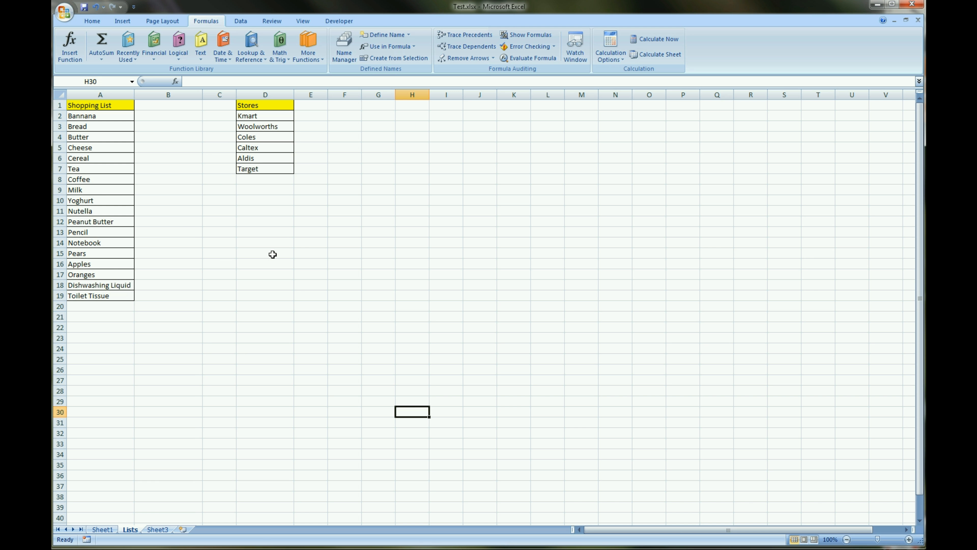
click(277, 23)
click(355, 46)
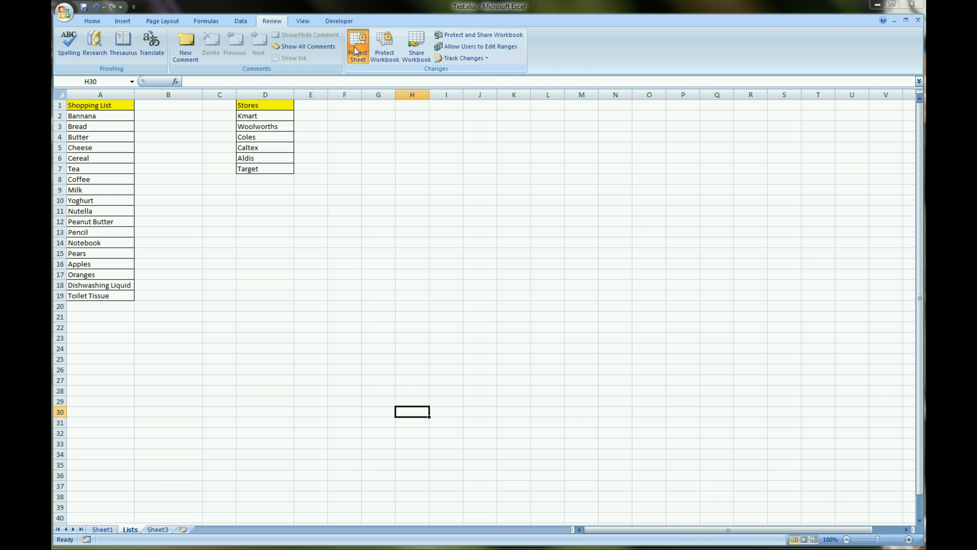
click(739, 309)
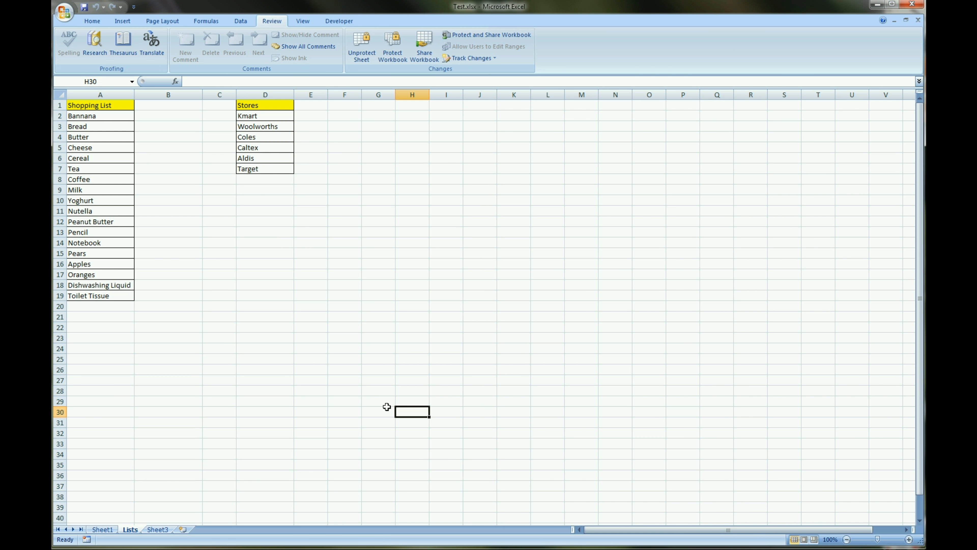
right_click(129, 532)
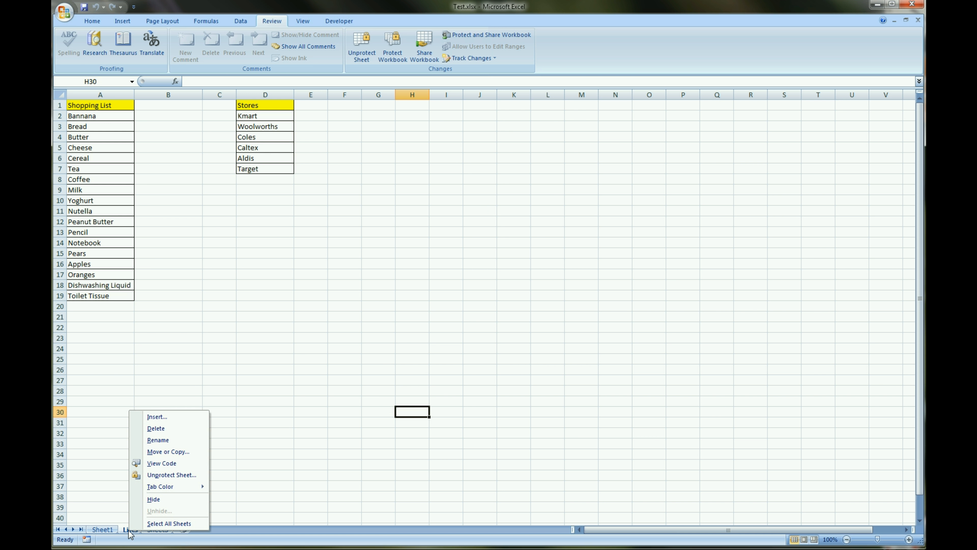
key(Up)
key(Up)
key(Up)
key(Up)
key(Up)
key(Up)
click(165, 440)
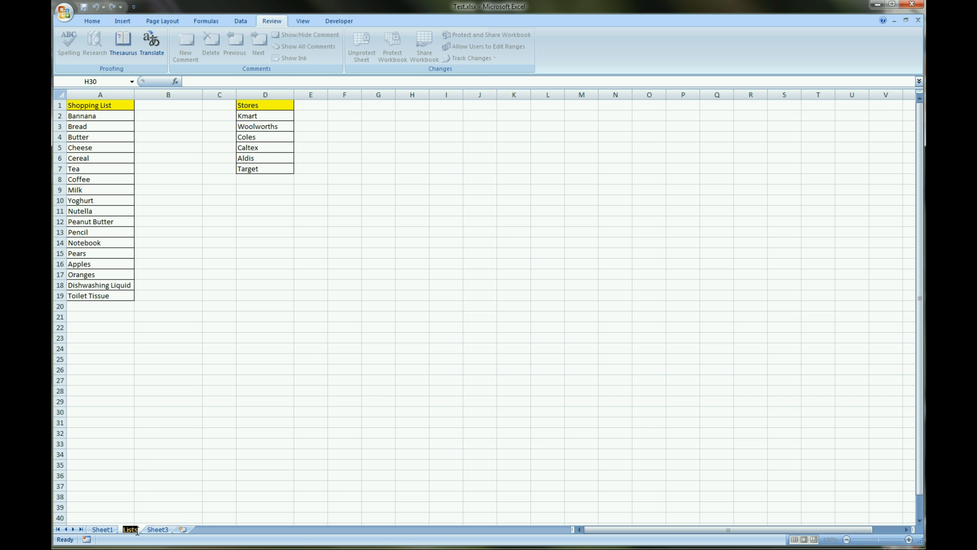
key(Return)
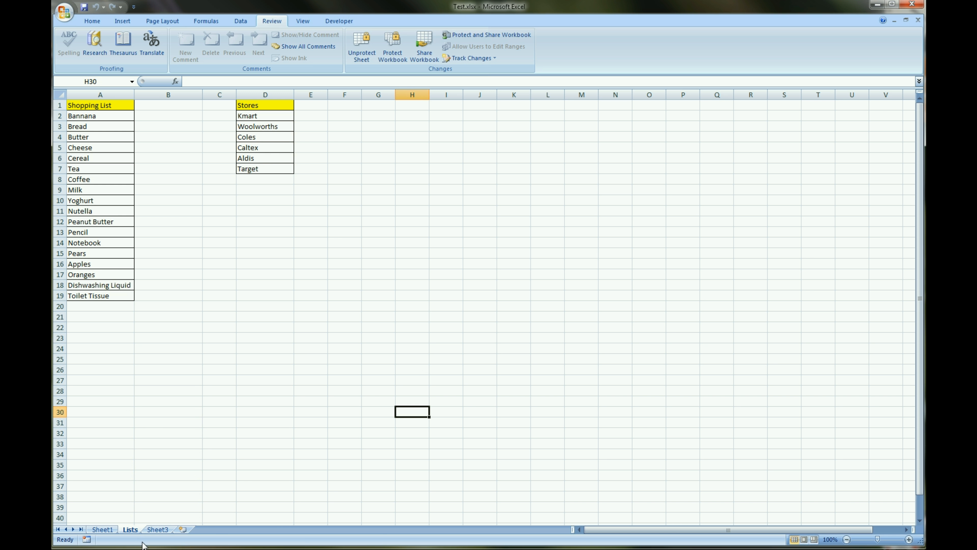
Hide the Lists worksheet and delete the empty Sheet3
right_click(134, 530)
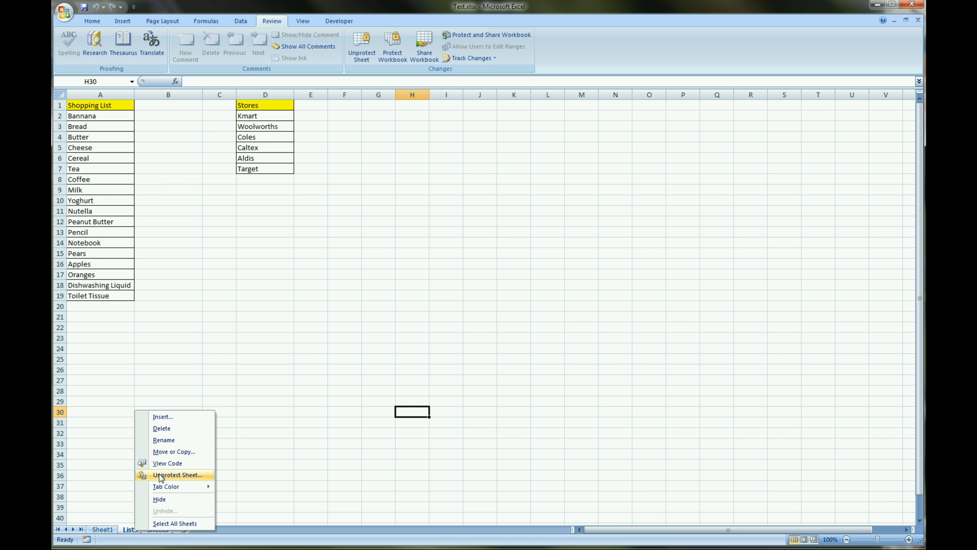
click(168, 499)
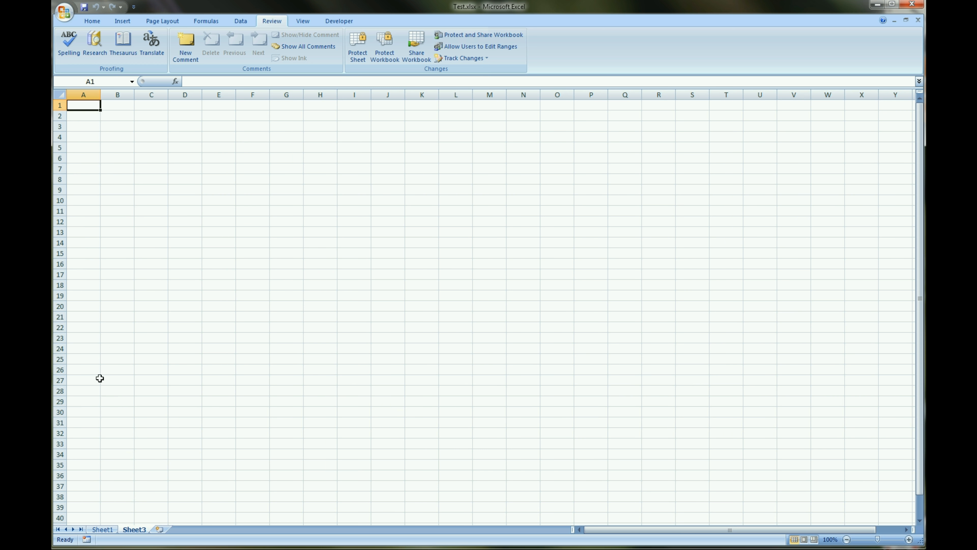
right_click(135, 531)
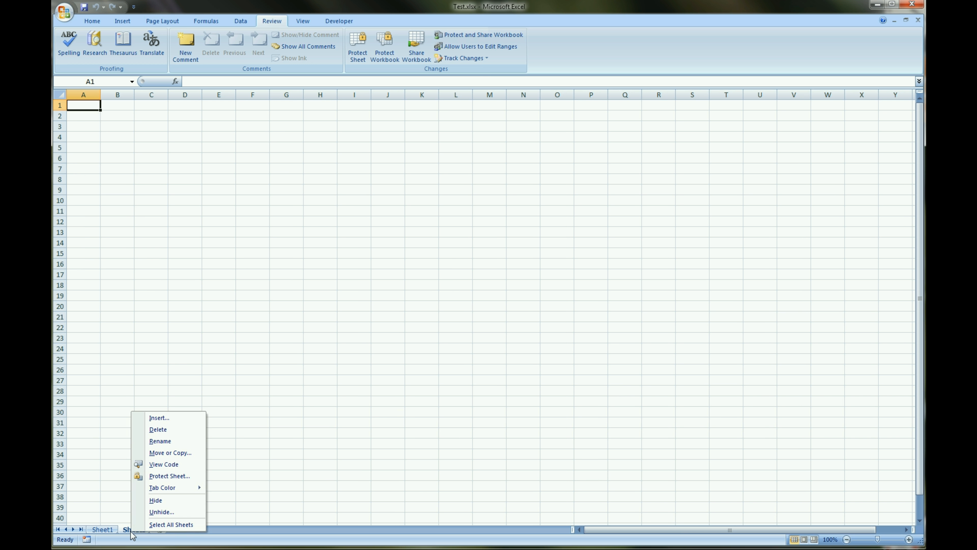
click(158, 430)
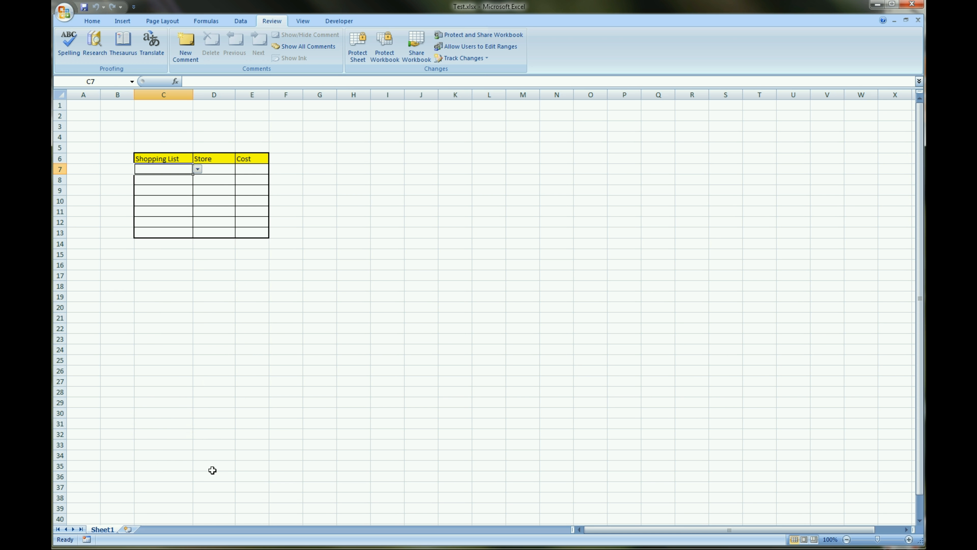
Rename Sheet1 as Shopping List
right_click(106, 530)
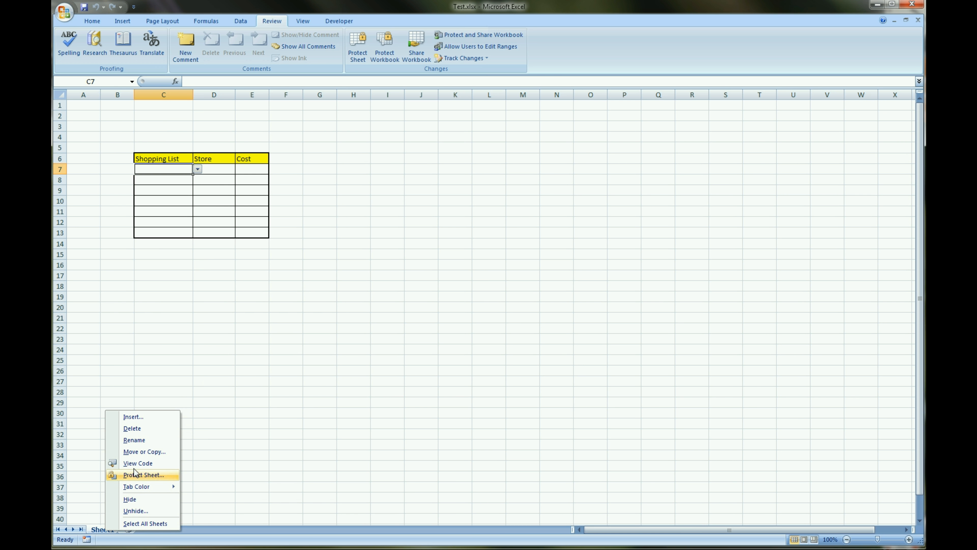
click(145, 441)
text(Sh)
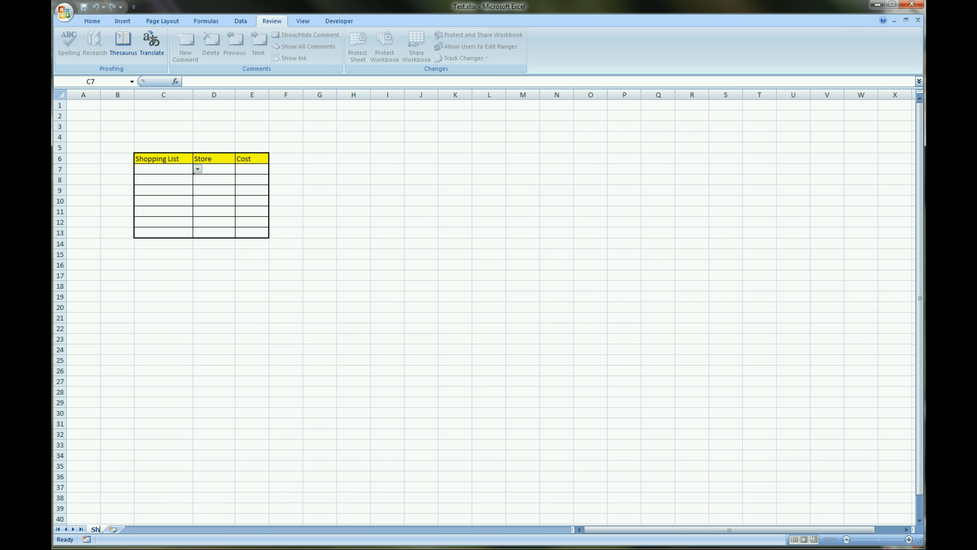
text(opping List)
key(Return)
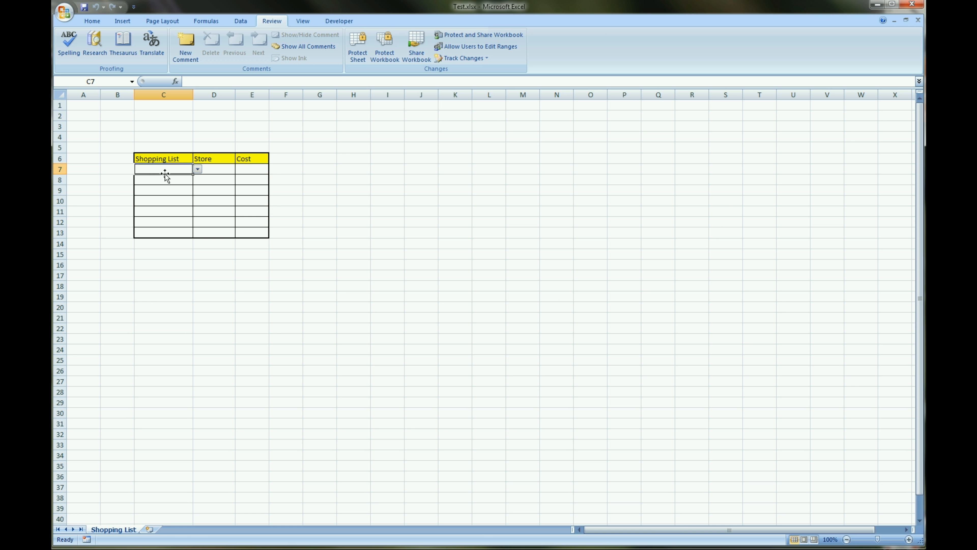
click(162, 202)
click(161, 220)
click(162, 232)
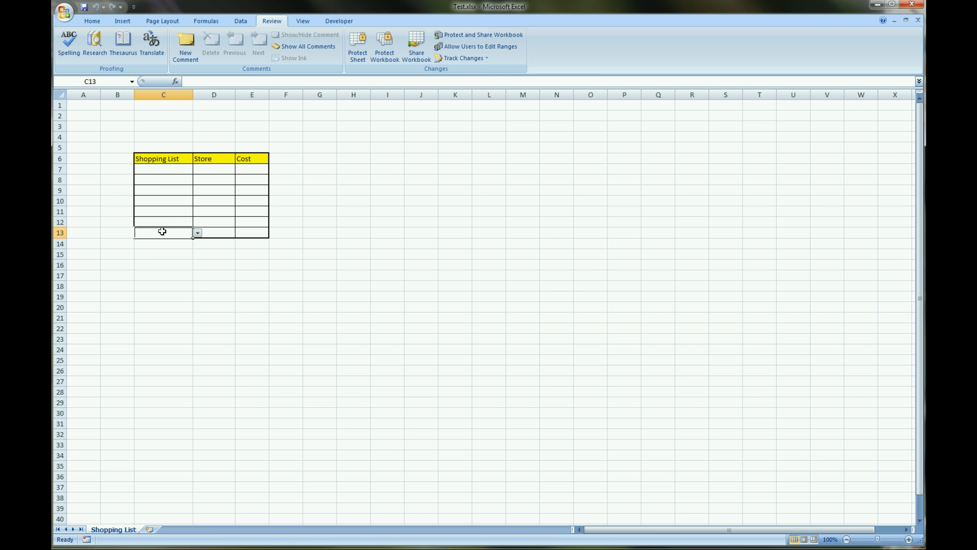
click(167, 170)
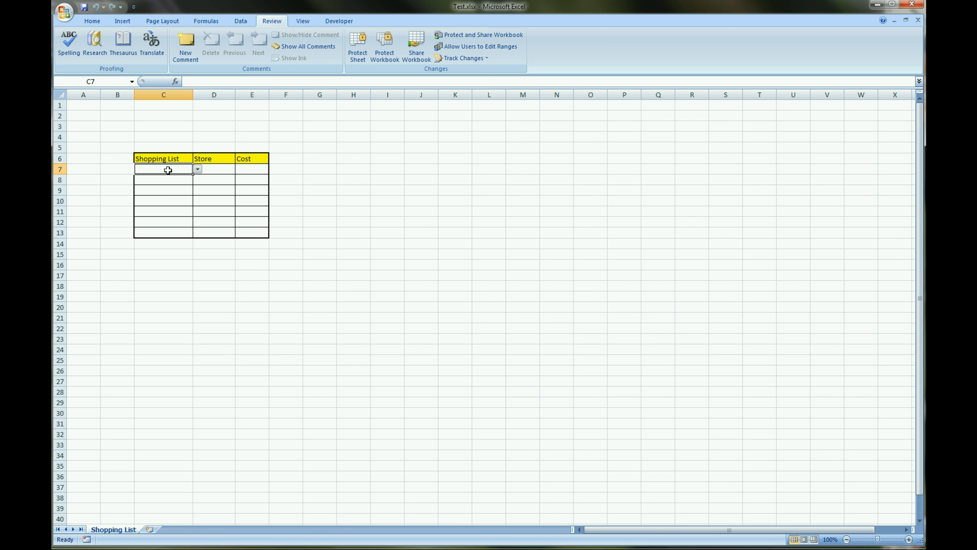
drag(168, 170, 163, 235)
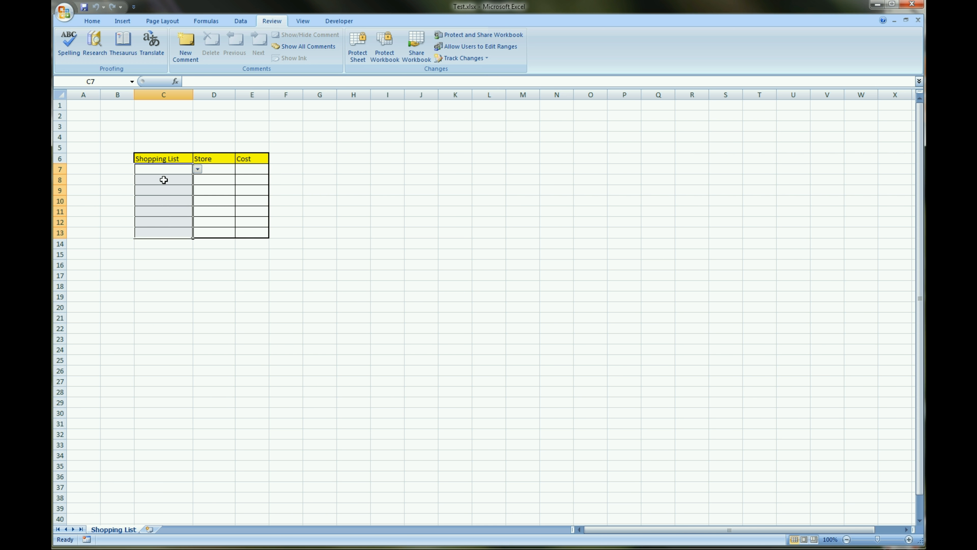
click(165, 169)
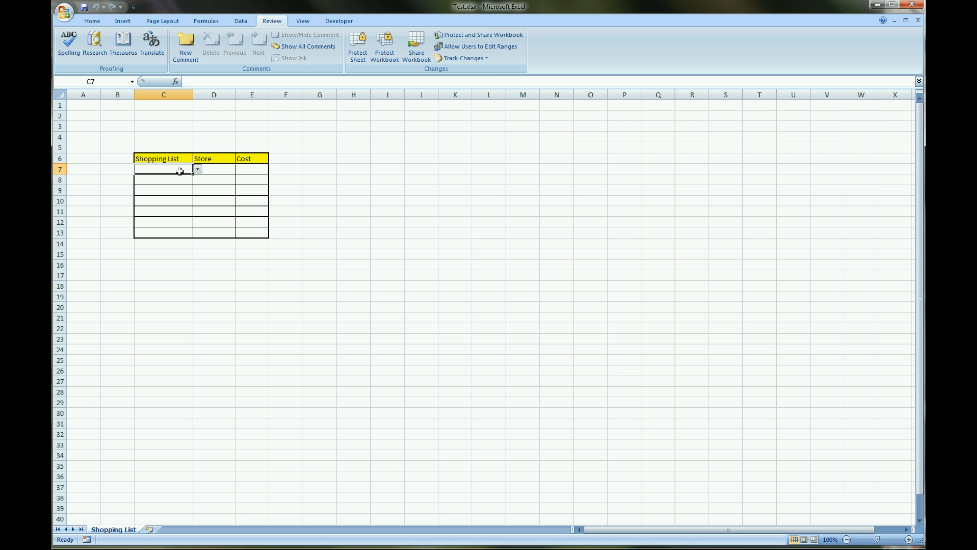
Open the data validation settings for the Shopping List column cells C7:C13 and allow only List values
drag(179, 172, 172, 234)
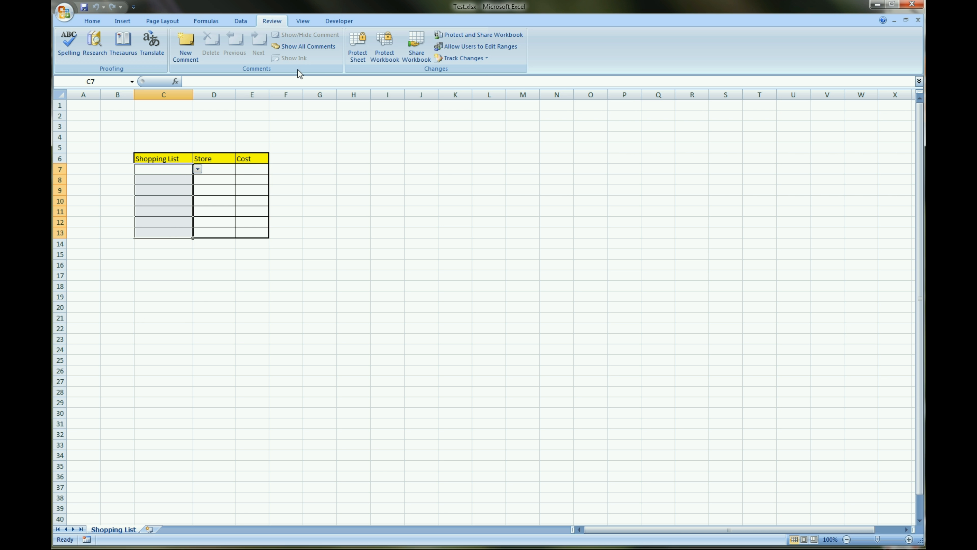
click(243, 23)
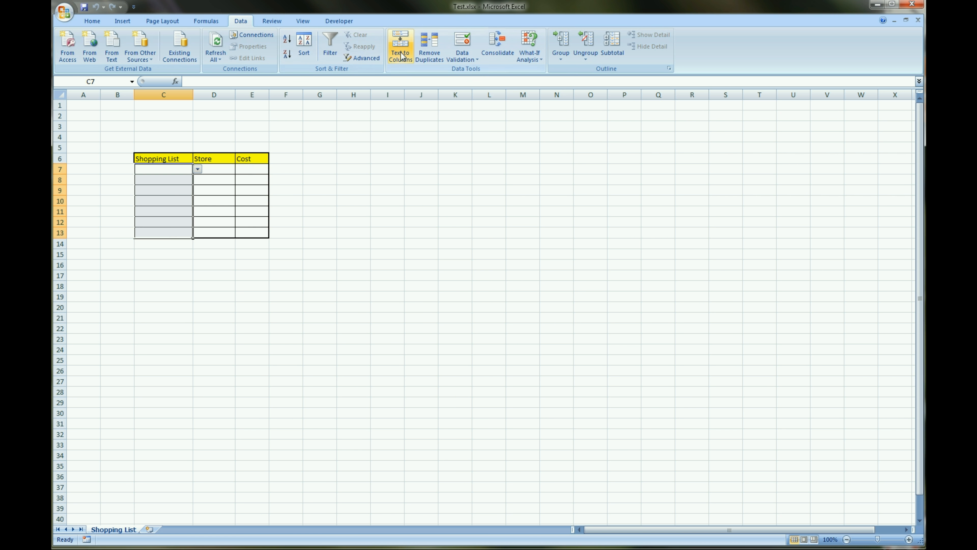
click(471, 61)
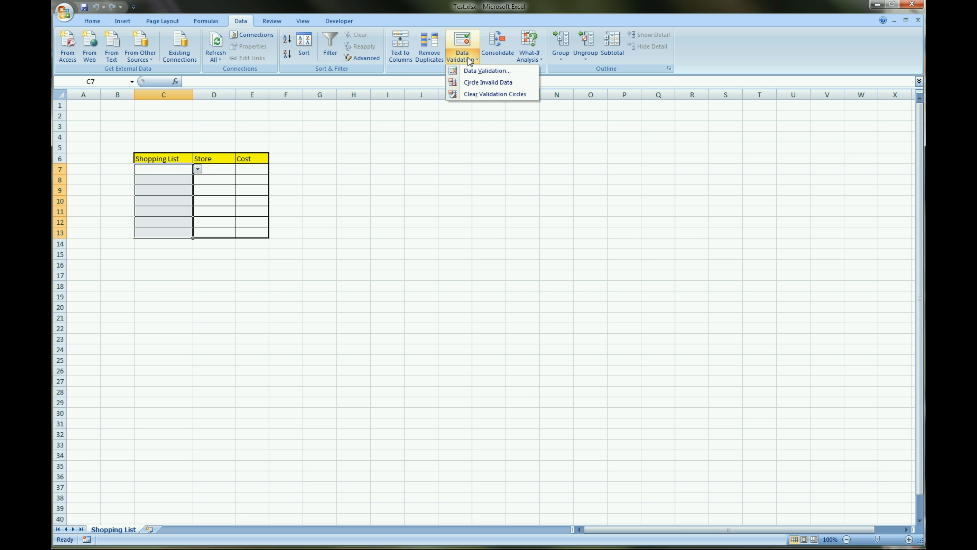
click(472, 70)
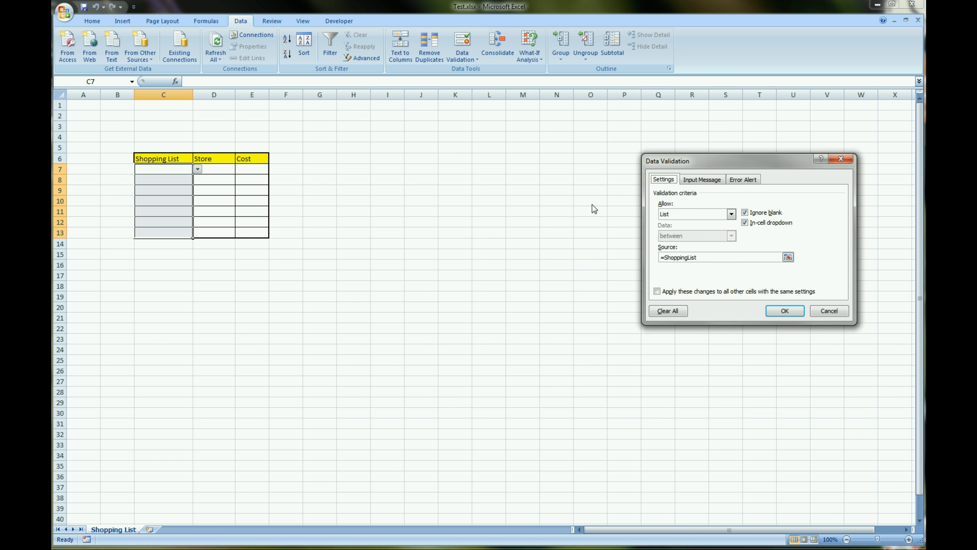
click(718, 215)
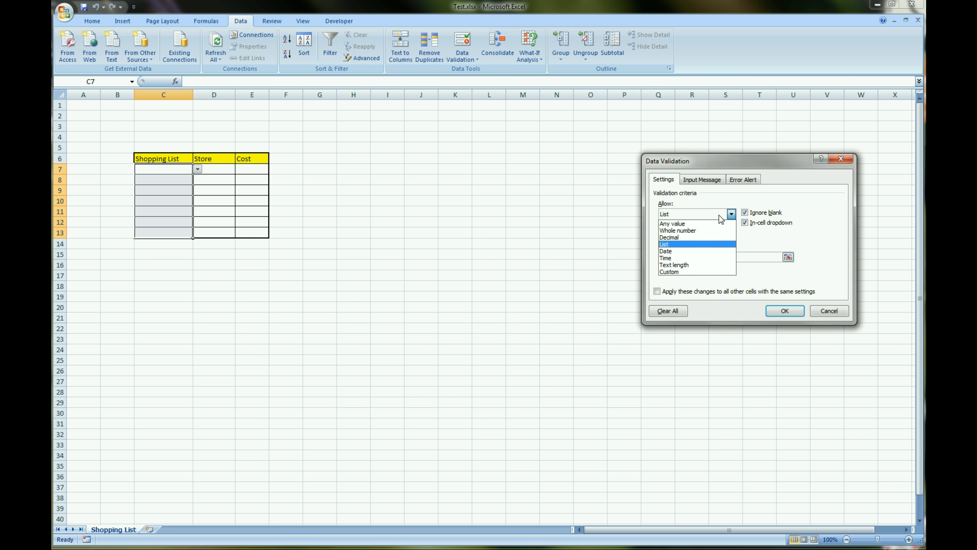
click(674, 245)
Replace the validation source with the defined name Shopping_List and apply the rule to C7:C13
click(698, 258)
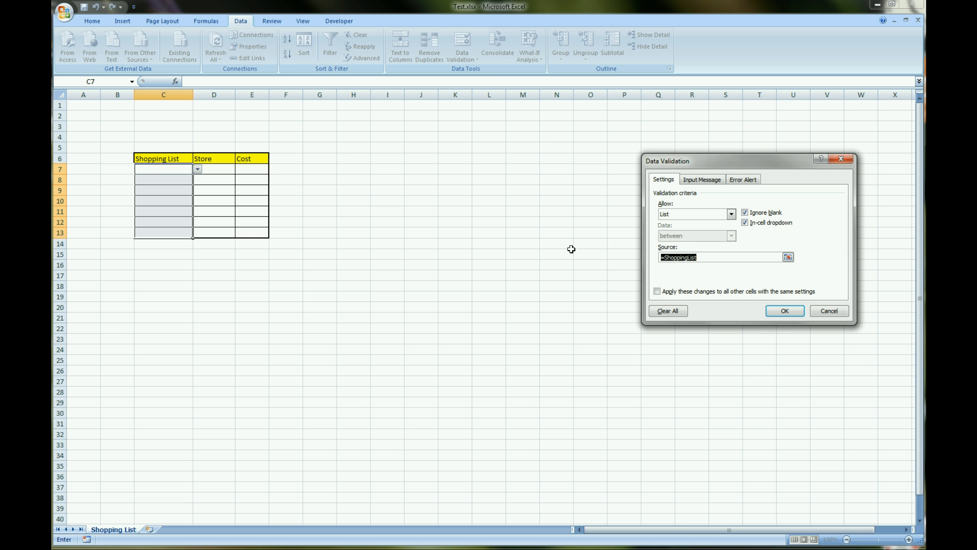
key(BackSpace)
key(F3)
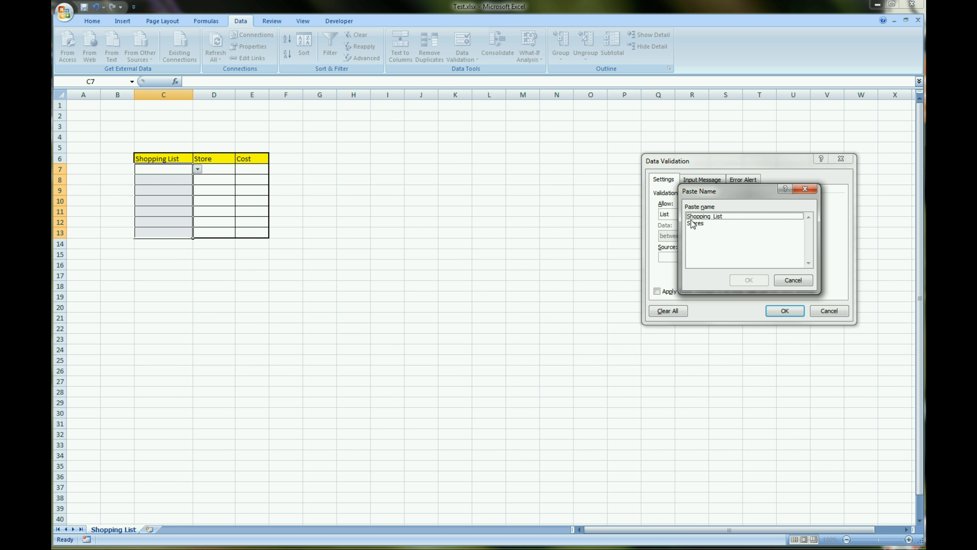
click(731, 216)
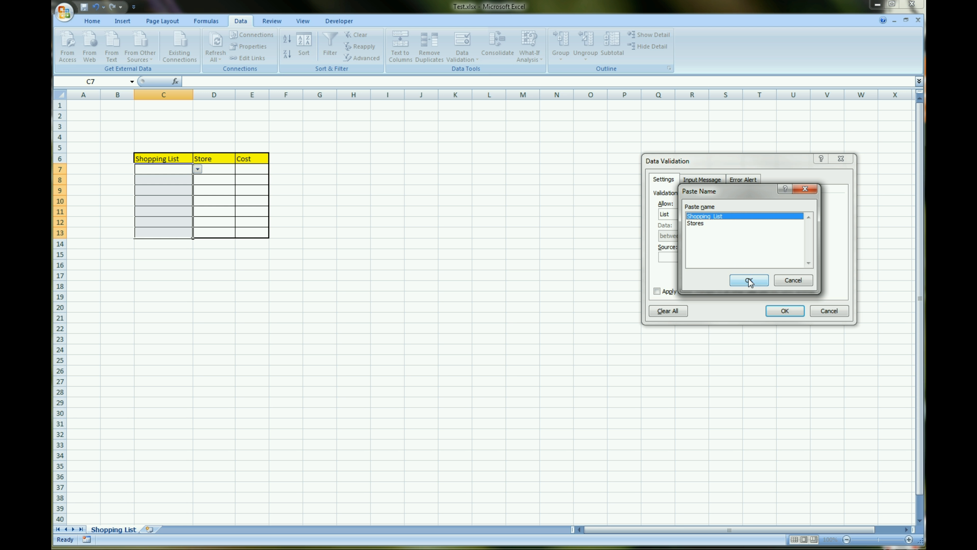
click(748, 279)
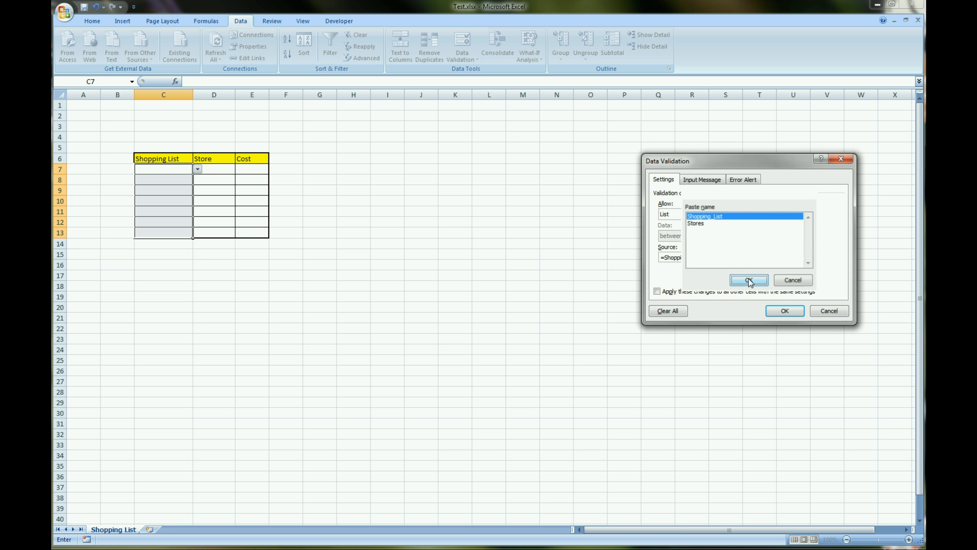
click(785, 310)
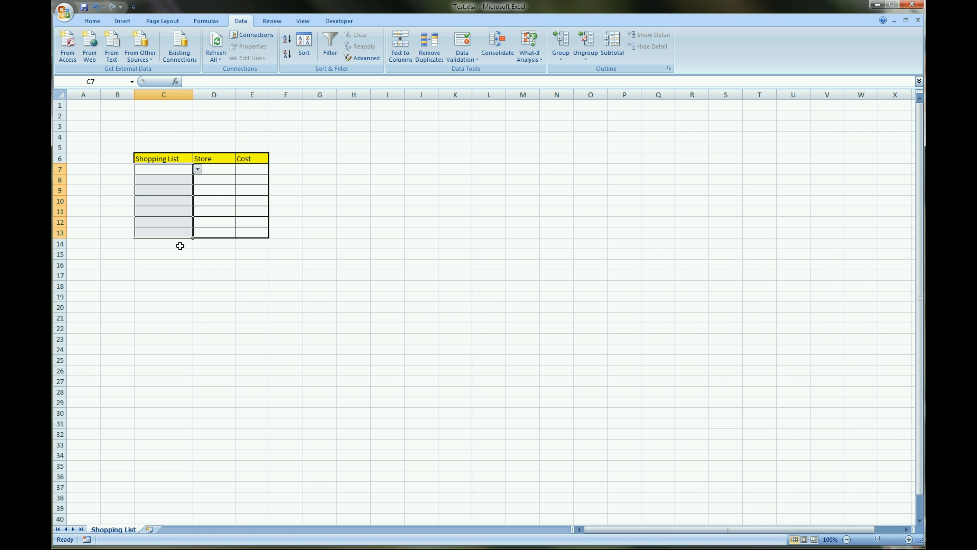
Choose Notebook from the drop-down list in cell C7
click(169, 192)
drag(186, 173, 198, 211)
click(198, 169)
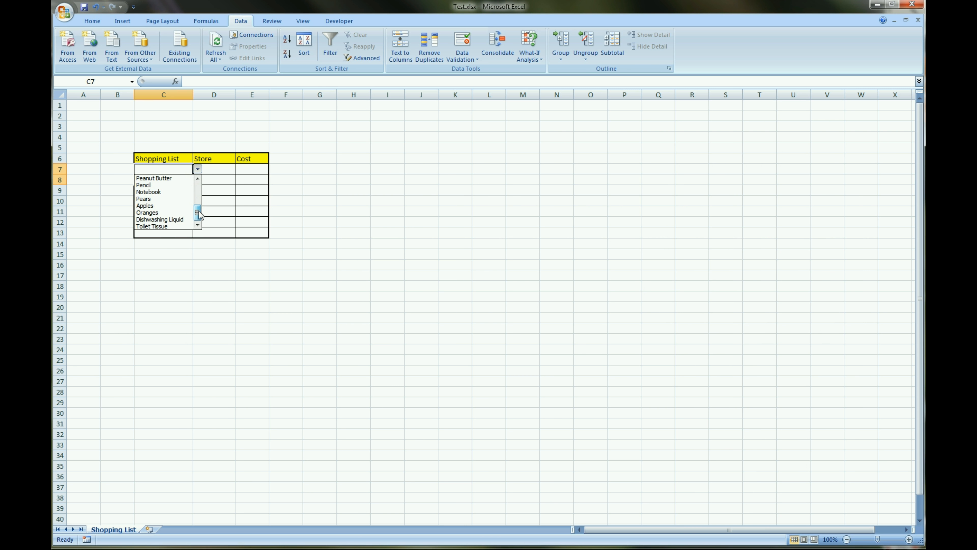
click(164, 192)
Try to enter 444 in cell C8 to test the validation, and cancel the entry
click(178, 180)
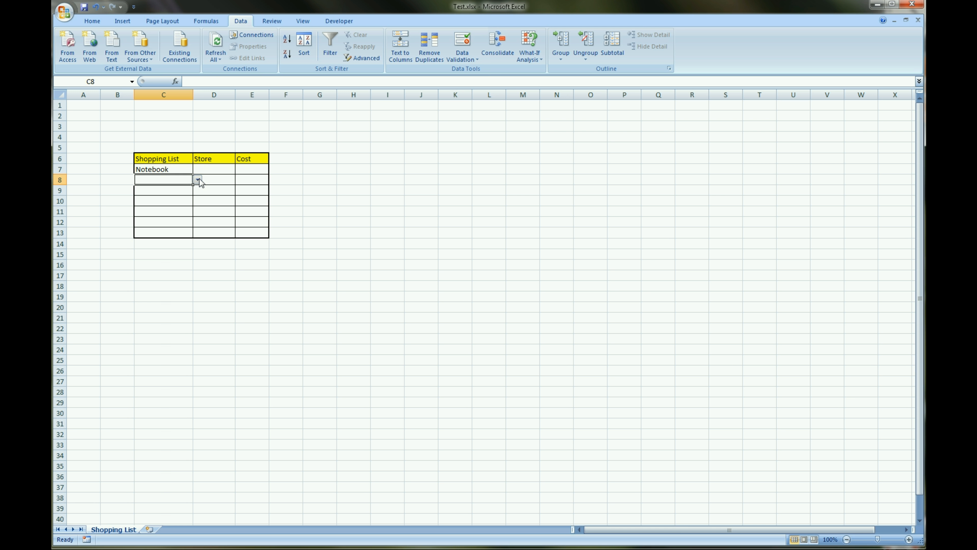
text(444)
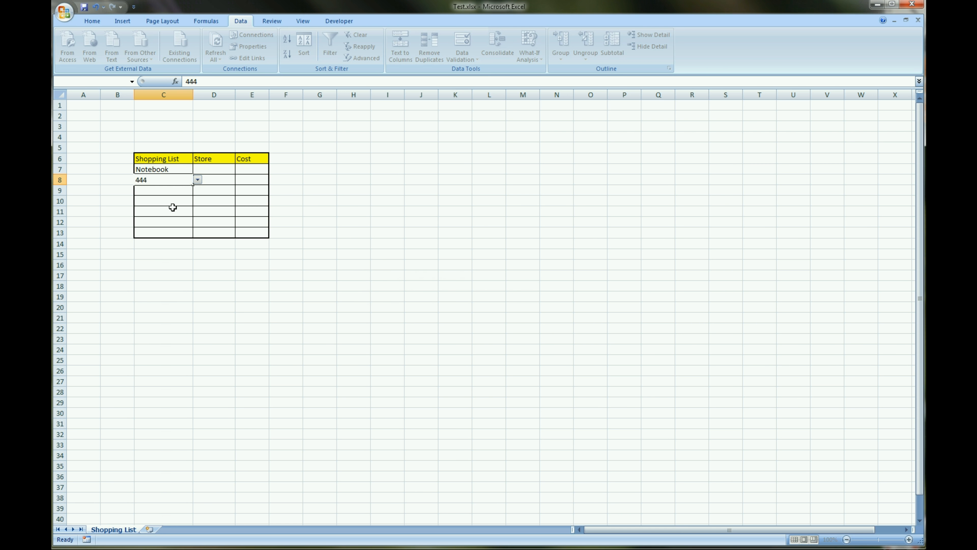
key(Return)
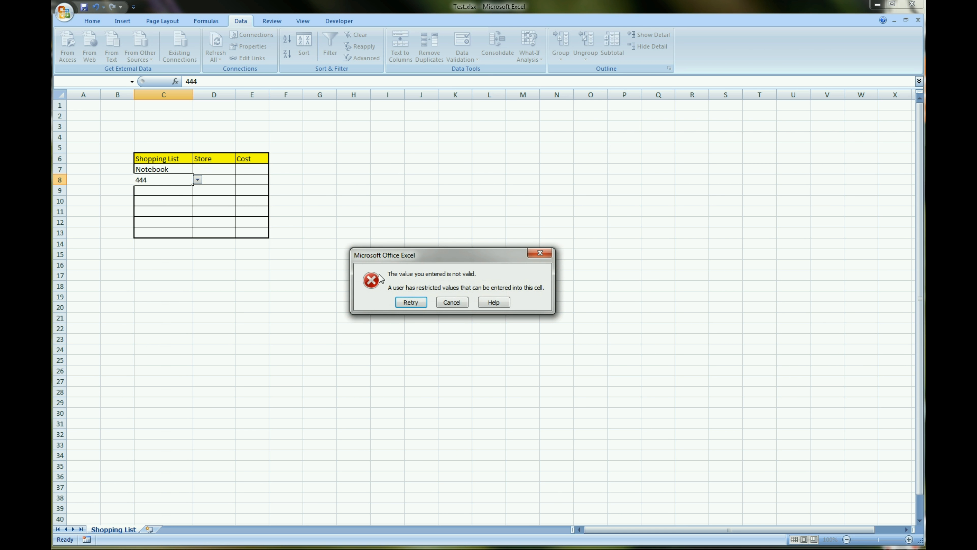
click(453, 302)
click(179, 214)
Look through the item choices offered in cell C8 and leave the list without choosing one
click(183, 182)
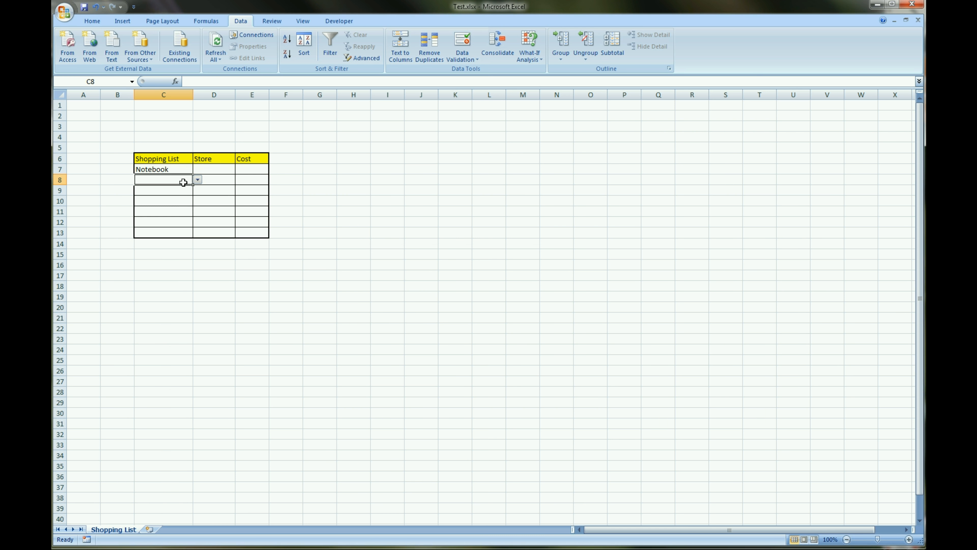
click(197, 180)
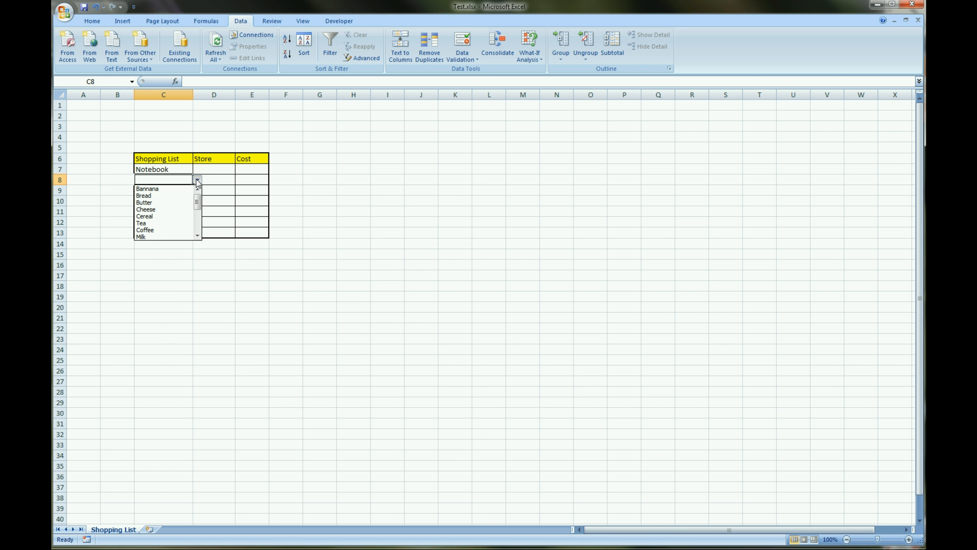
click(143, 280)
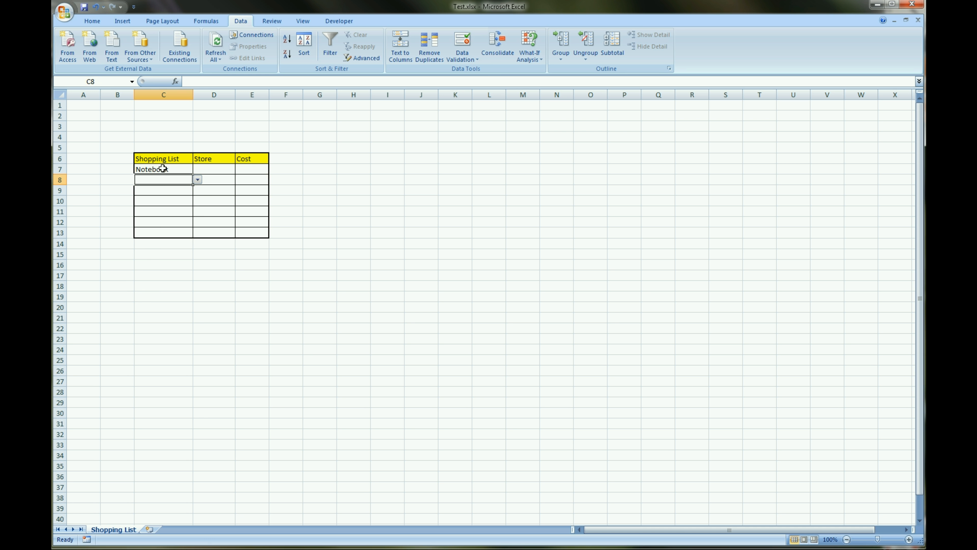
drag(162, 167, 164, 232)
click(170, 269)
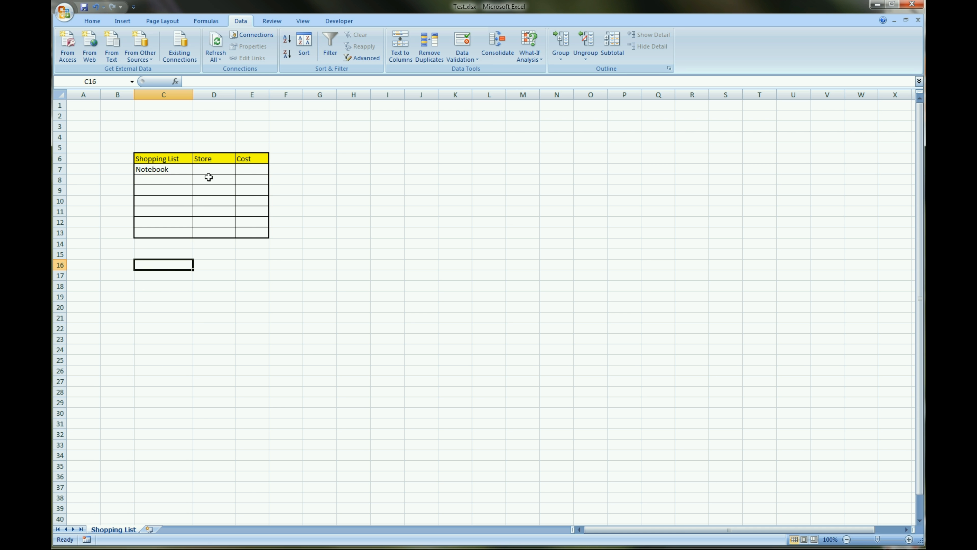
Check the store choices in the drop-down list of cell D7 and leave it without choosing one
click(218, 169)
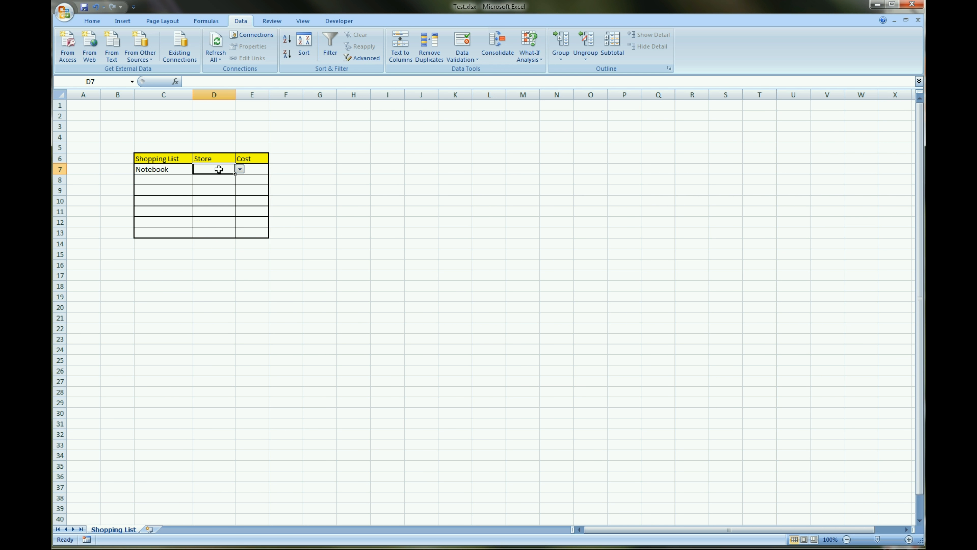
click(239, 170)
click(240, 170)
click(240, 170)
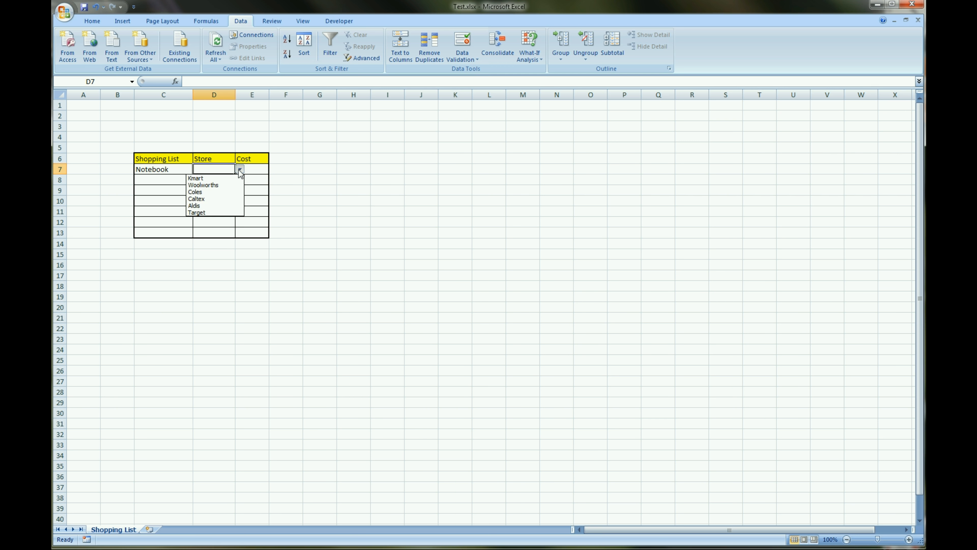
click(239, 170)
click(219, 305)
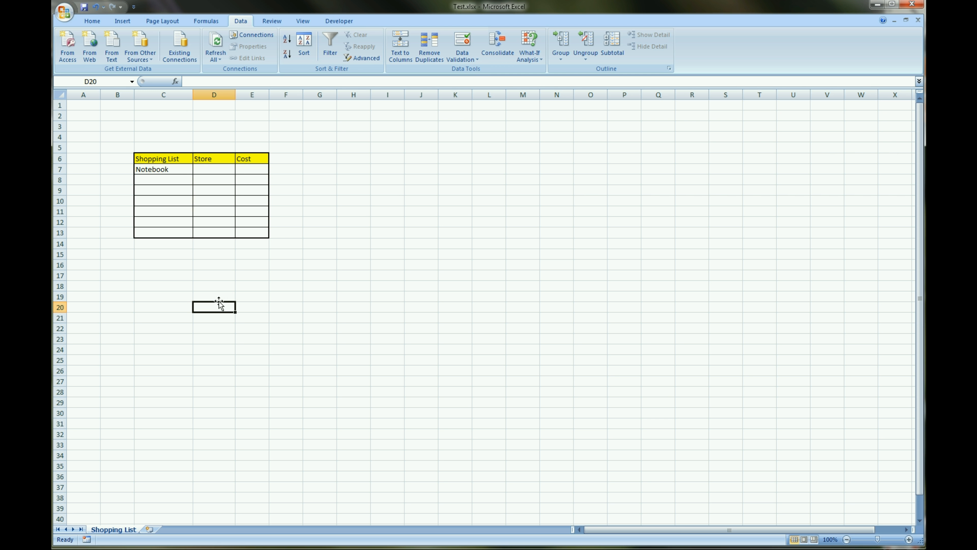
Reset the data validation of store cells D7:D13 to allow any value, and check cell D8
click(225, 170)
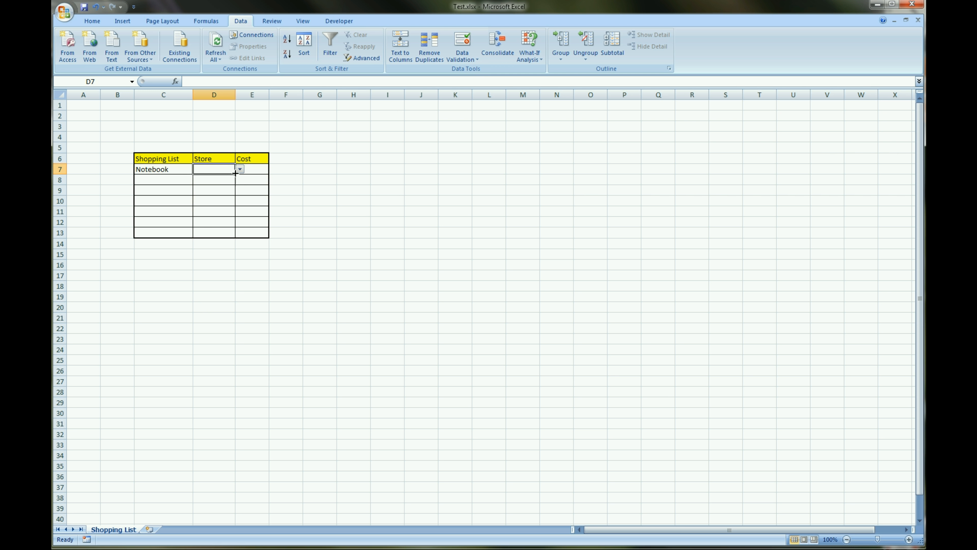
shift+click(225, 229)
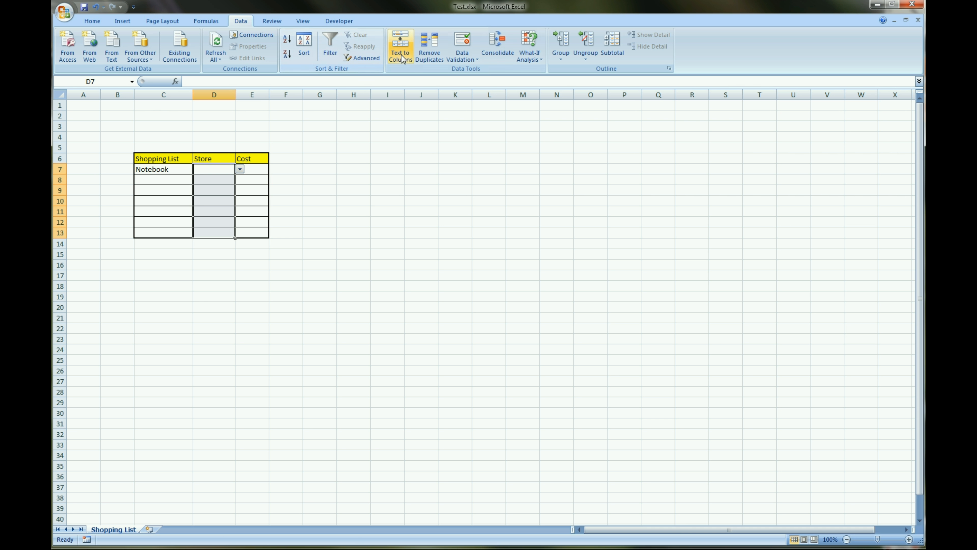
click(462, 43)
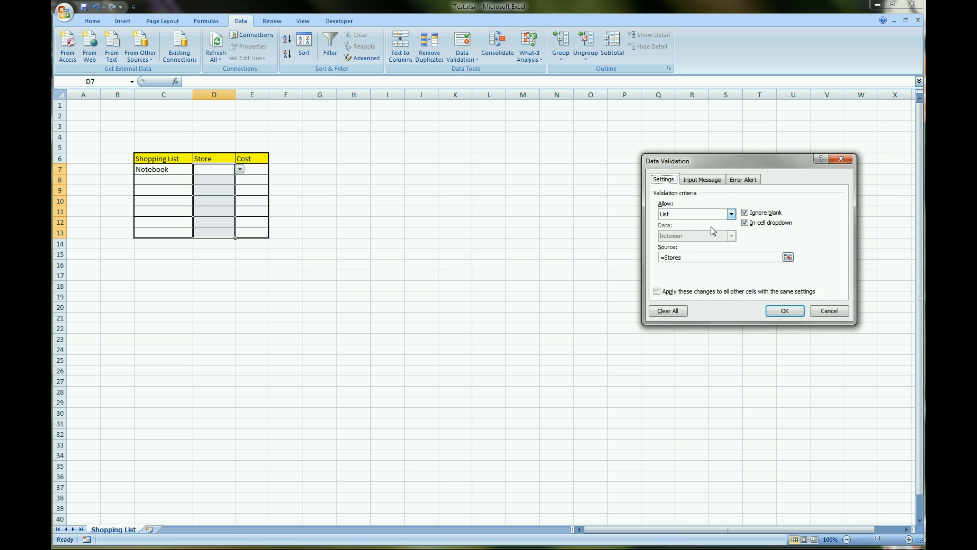
click(731, 213)
click(685, 219)
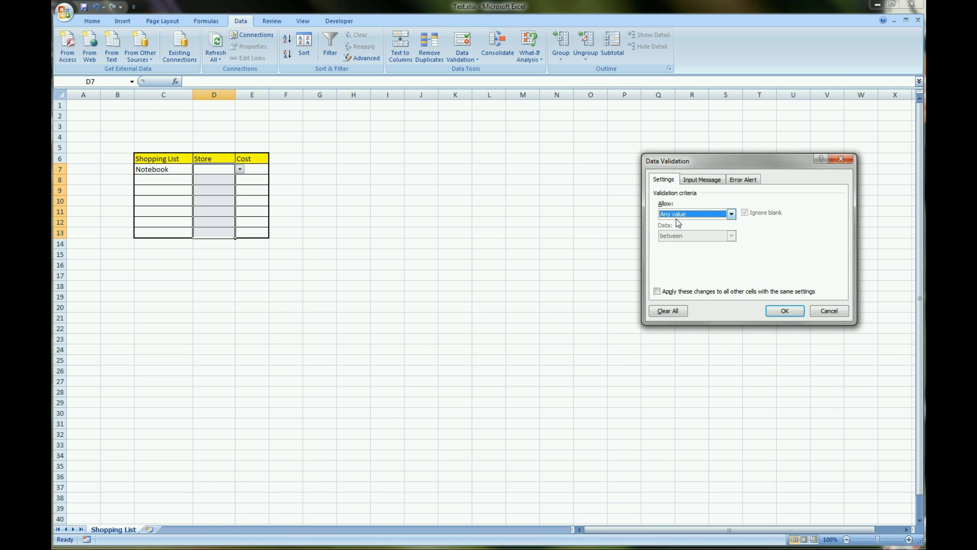
click(783, 311)
click(522, 317)
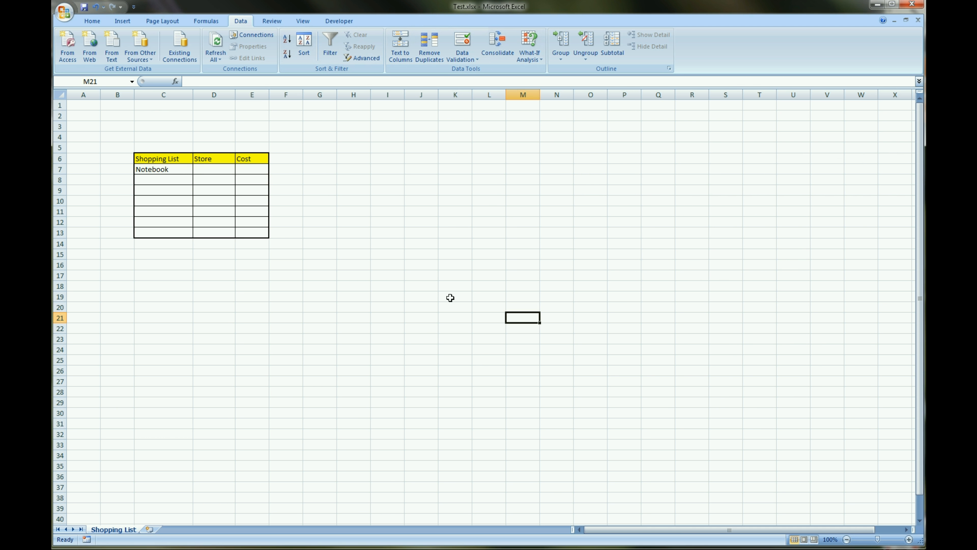
click(216, 178)
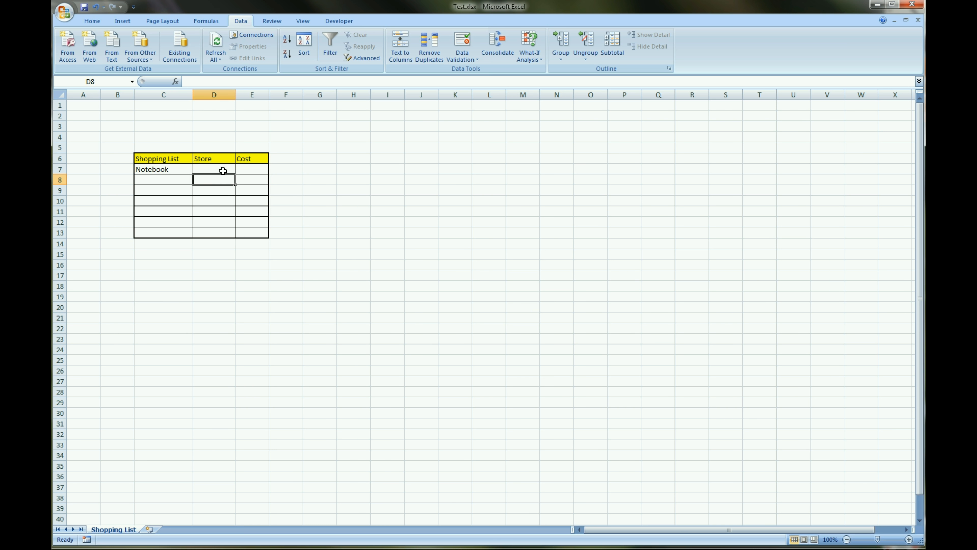
Apply list data validation to store cells D7:D13 with the named range Stores as the source
drag(223, 171, 222, 234)
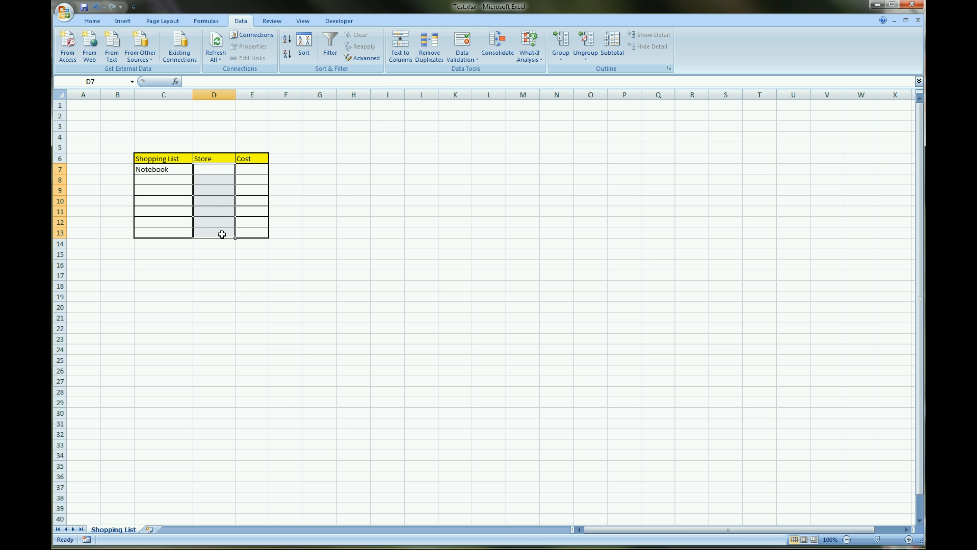
click(462, 57)
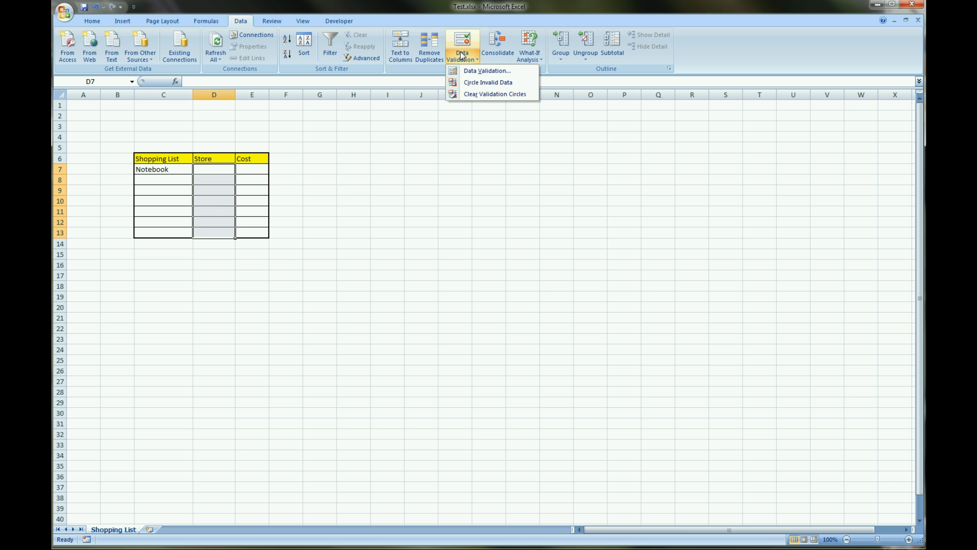
click(488, 71)
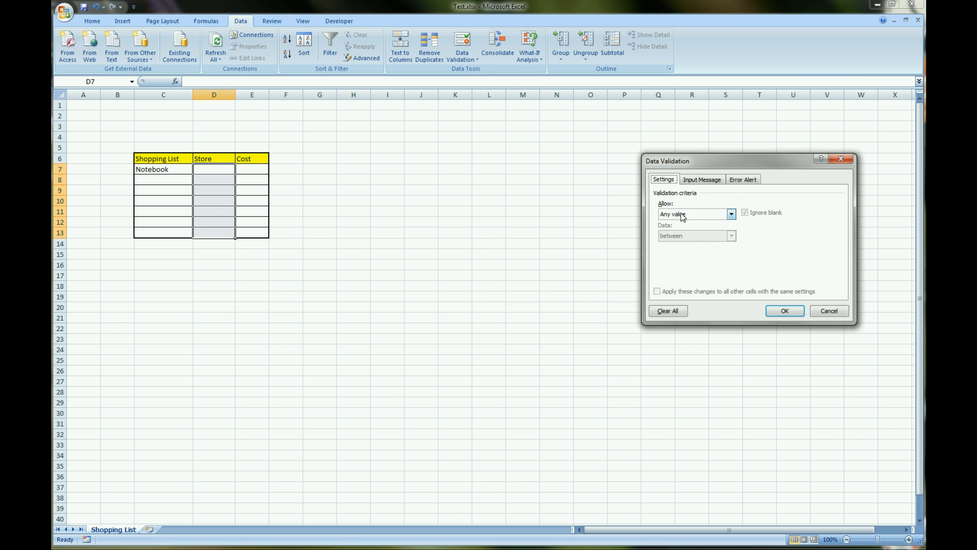
click(731, 216)
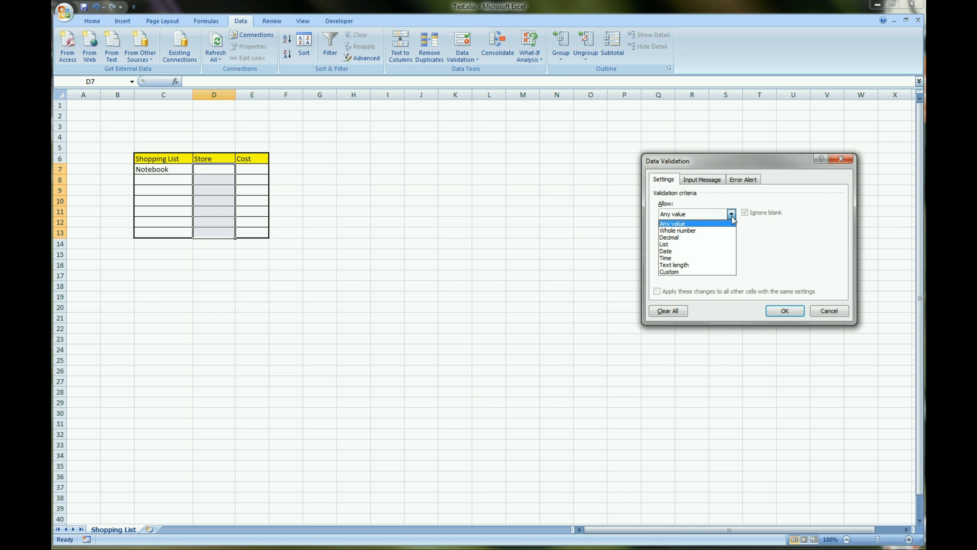
click(696, 242)
click(695, 256)
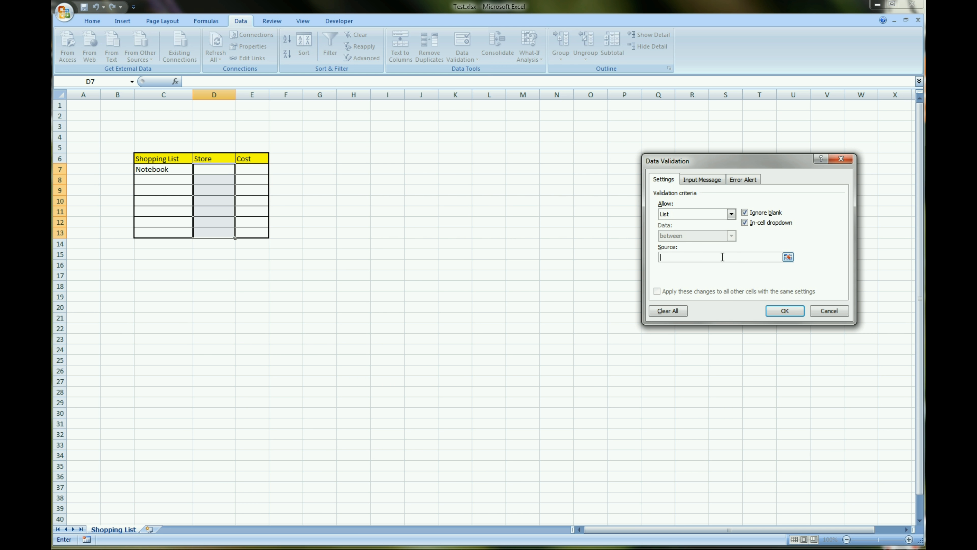
key(F3)
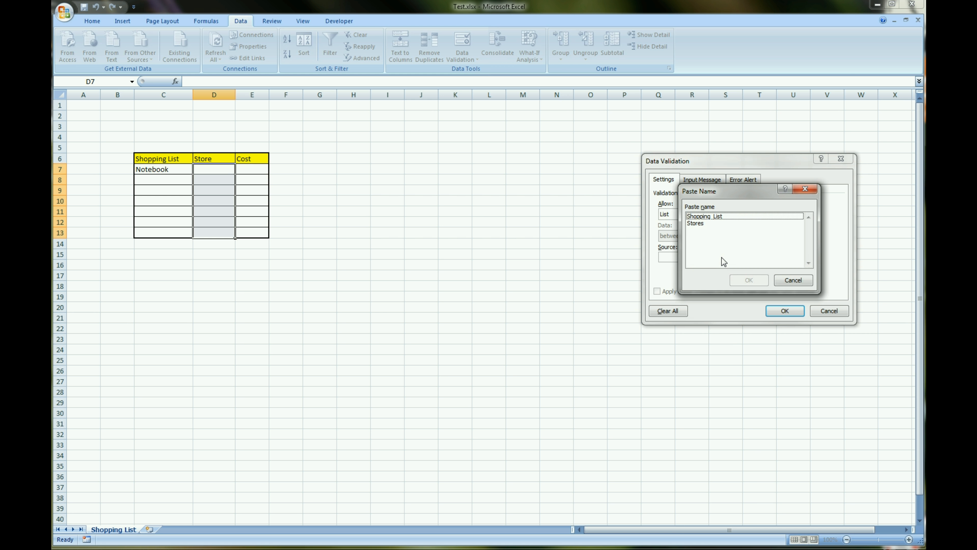
click(710, 223)
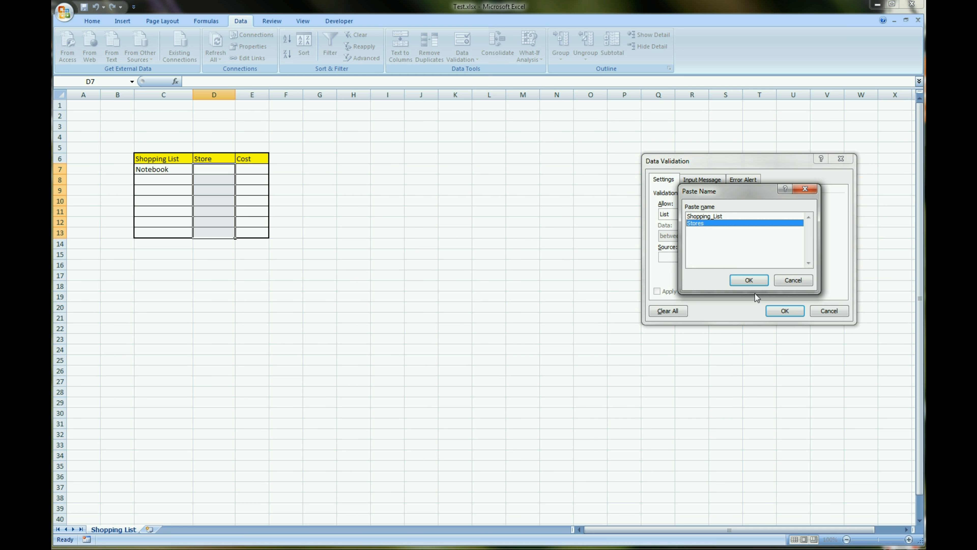
click(749, 281)
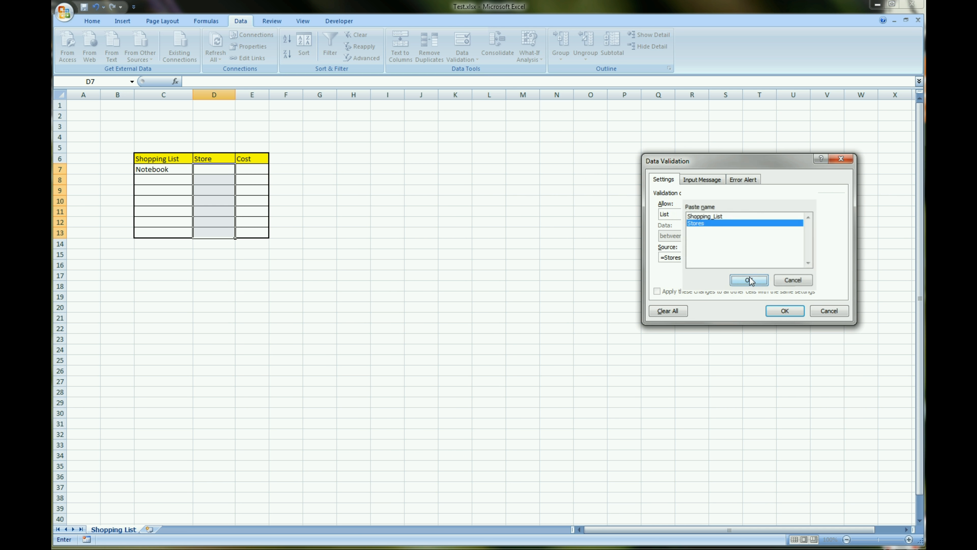
click(785, 311)
click(421, 286)
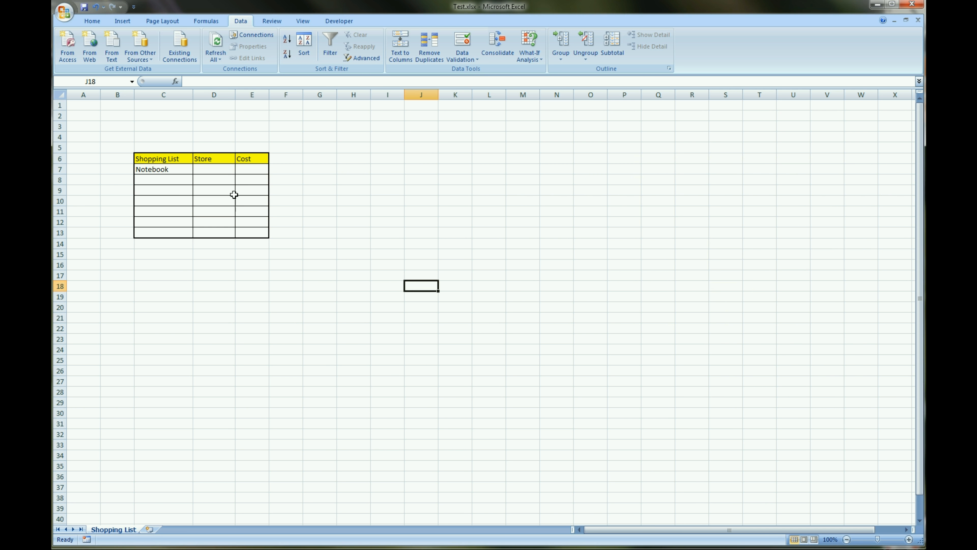
Choose Woolworths from the drop-down list in cell D7, and change the choice to Kmart
click(222, 171)
click(240, 169)
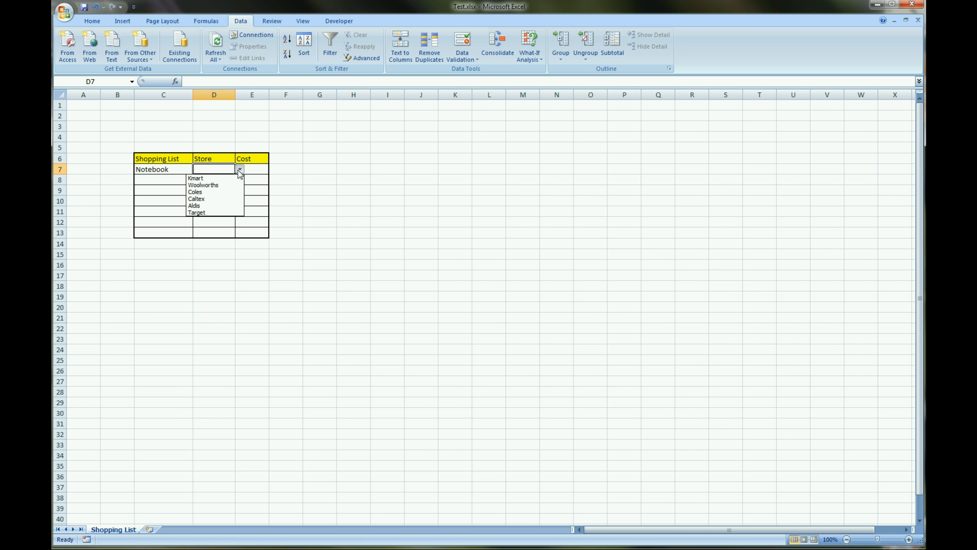
click(221, 185)
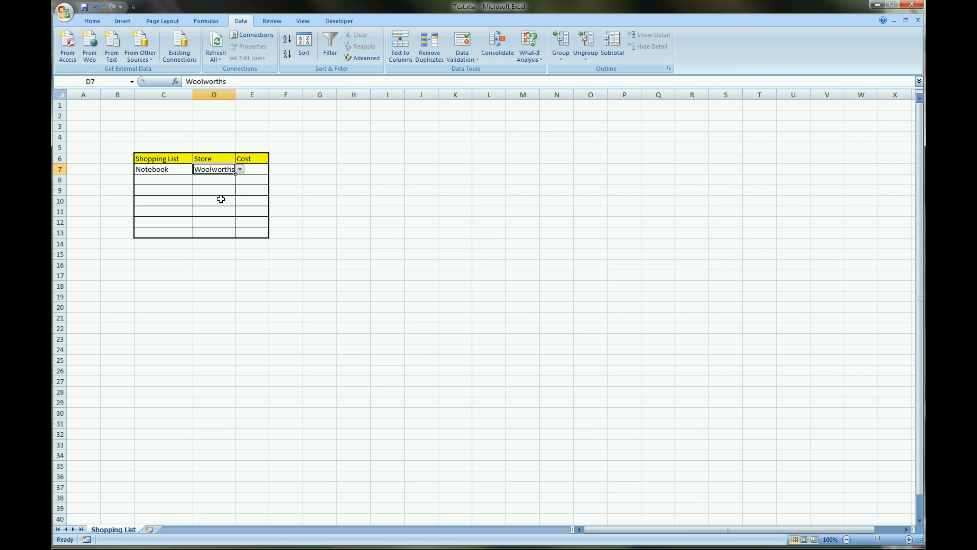
click(240, 169)
click(224, 177)
Fill row 8 from the drop-down lists with Bannana as the item and Woolworths as the store
click(168, 180)
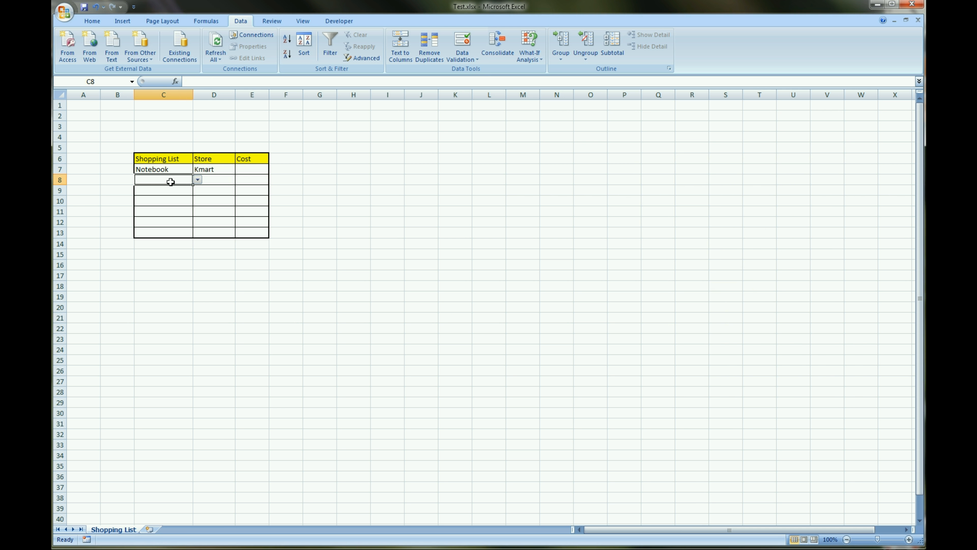
click(198, 179)
click(179, 191)
click(224, 179)
click(240, 180)
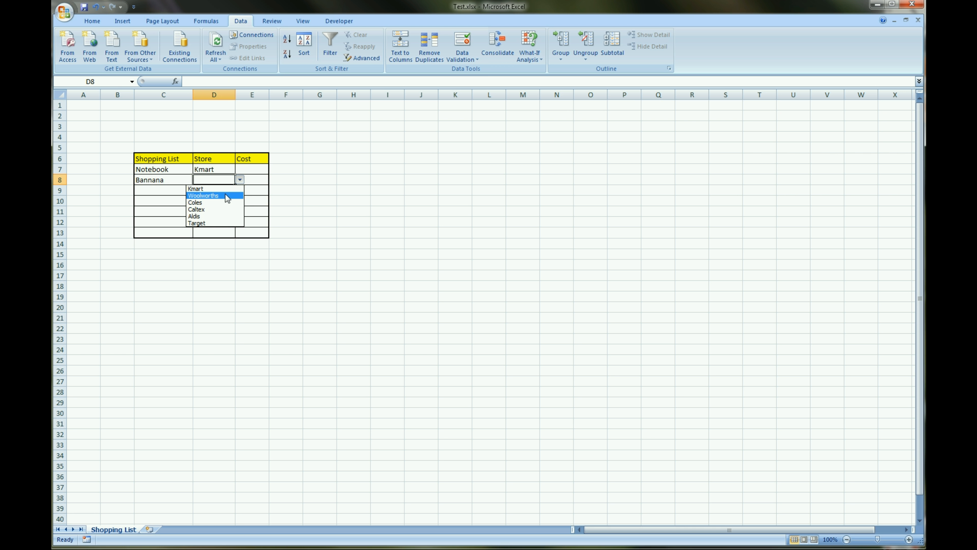
click(225, 194)
Fill row 9 from the drop-down lists with Butter as the item and Coles as the store
click(182, 189)
click(198, 190)
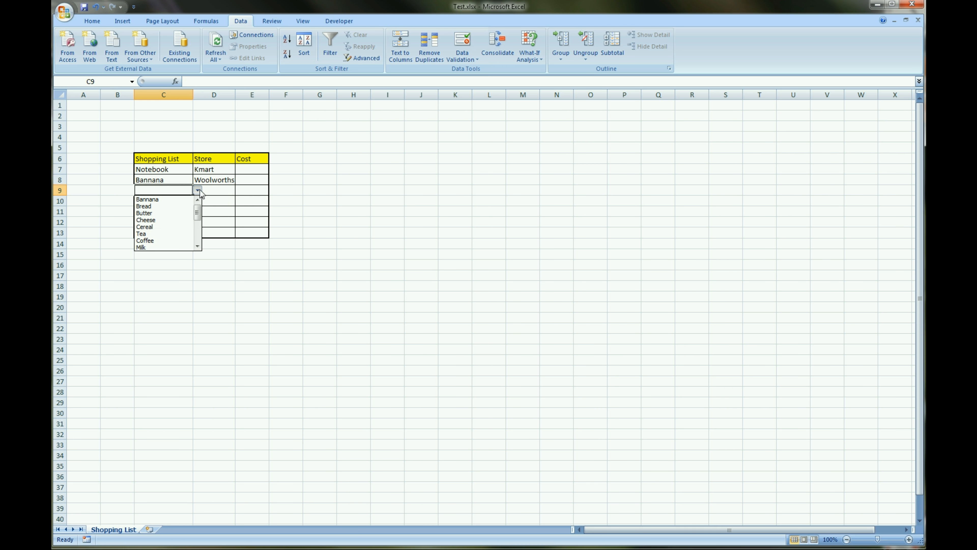
click(182, 212)
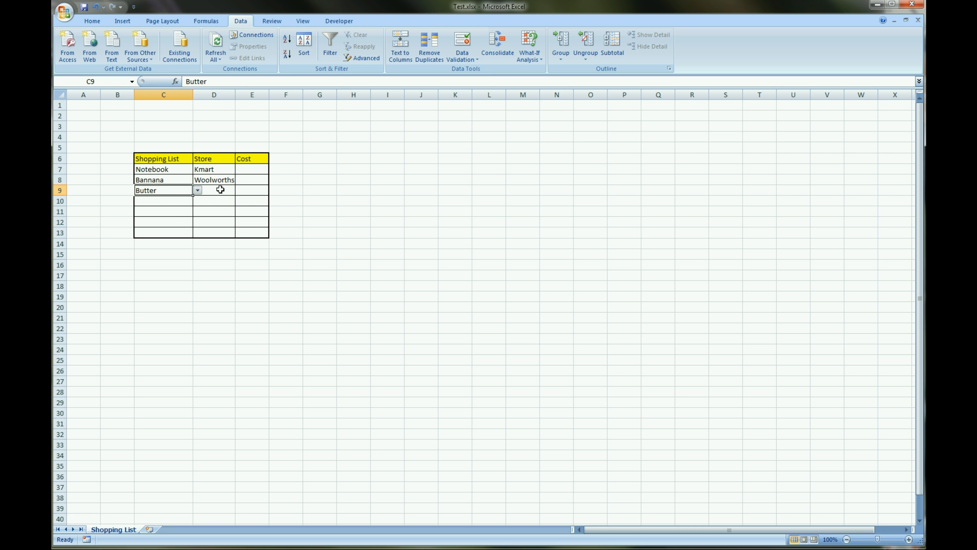
click(218, 190)
click(240, 191)
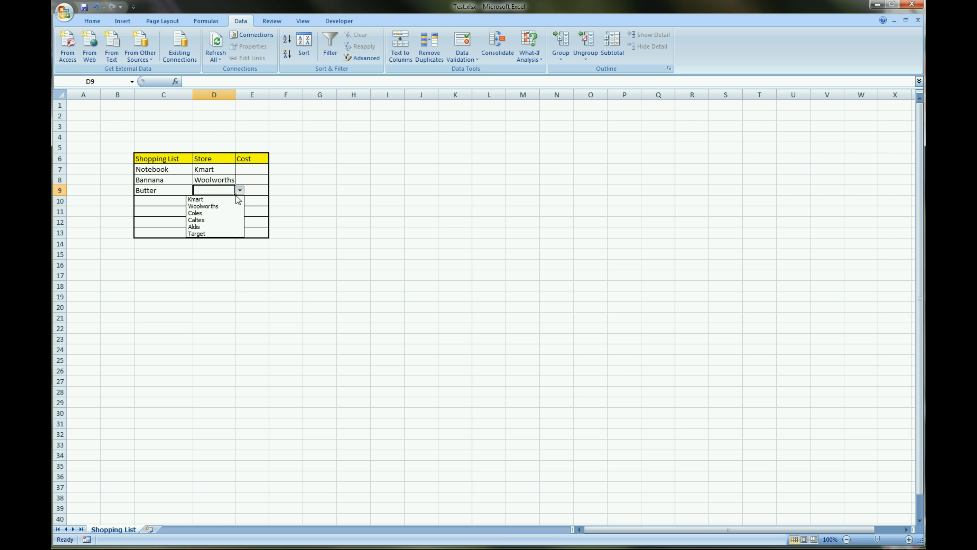
click(222, 213)
click(197, 272)
click(248, 170)
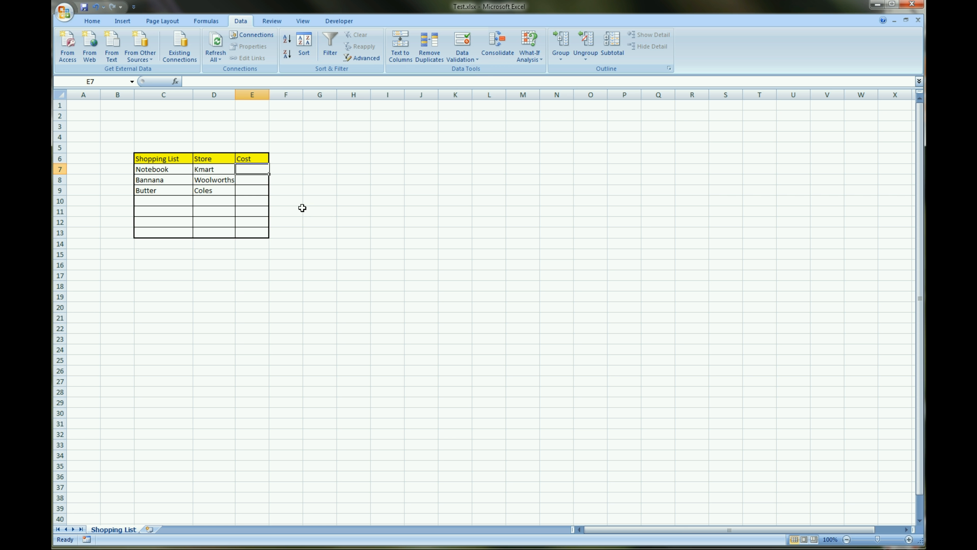
click(187, 269)
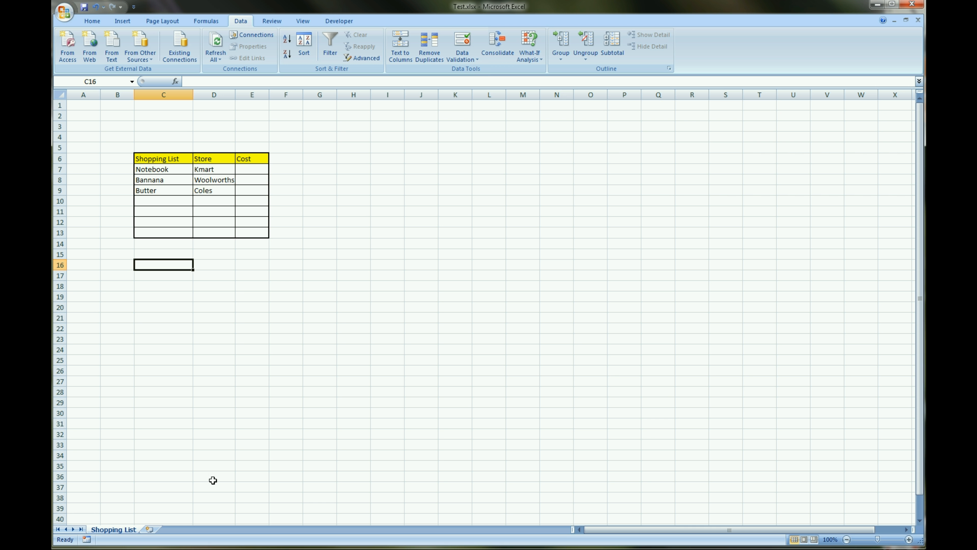
Check the item choices in the drop-down list of cell C7 and leave it without choosing one
click(168, 172)
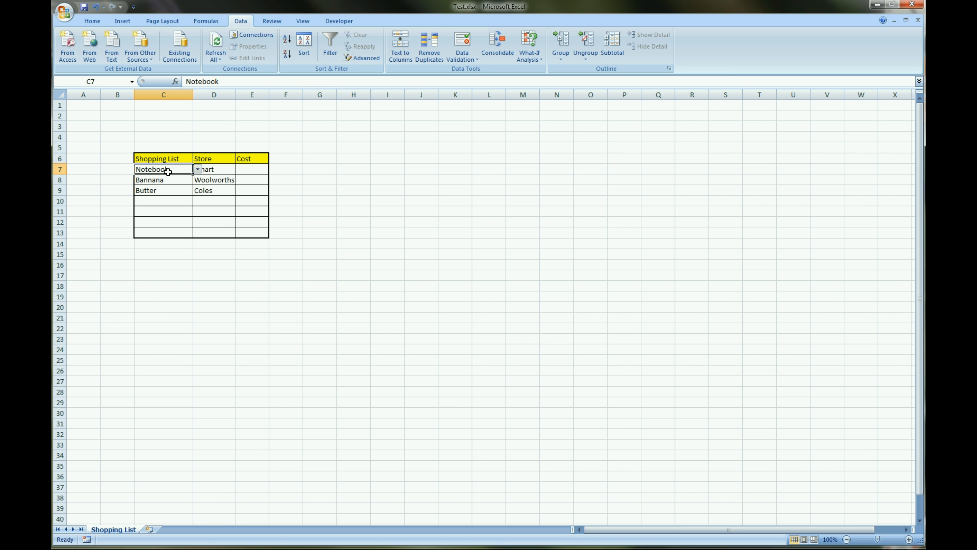
click(197, 169)
key(Escape)
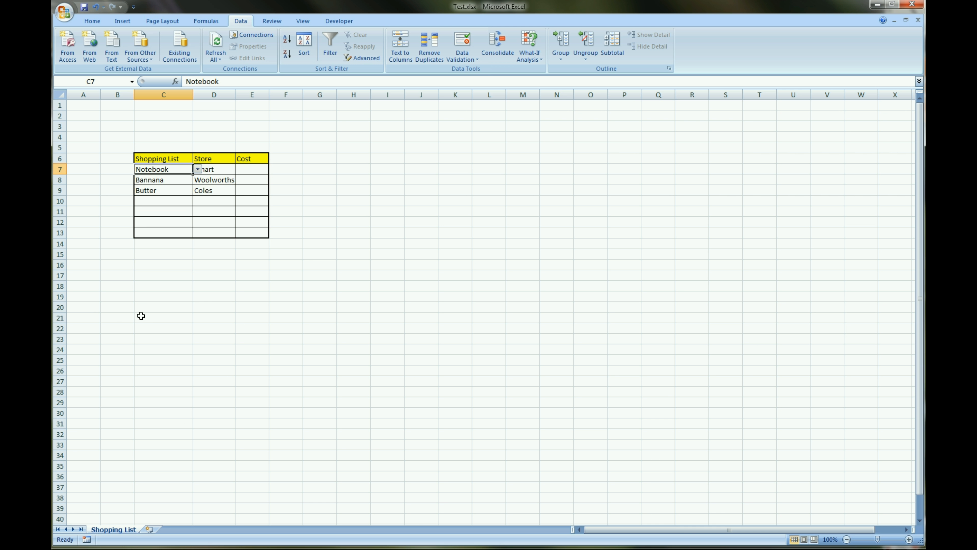